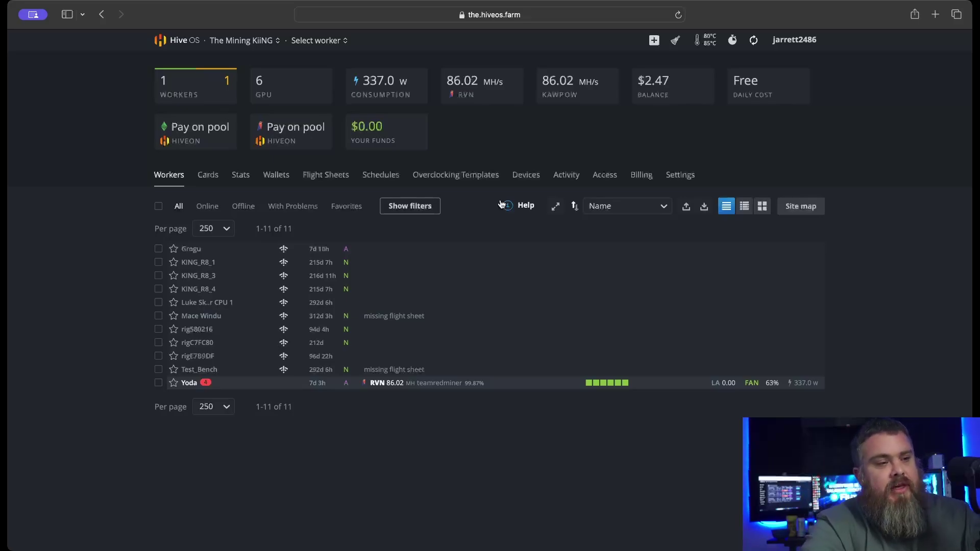
# - Open the farm's schedules and inspect the settings of the scheduled event for AMD and NVIDIA workers, closing it without changes
pyautogui.click(370, 174)
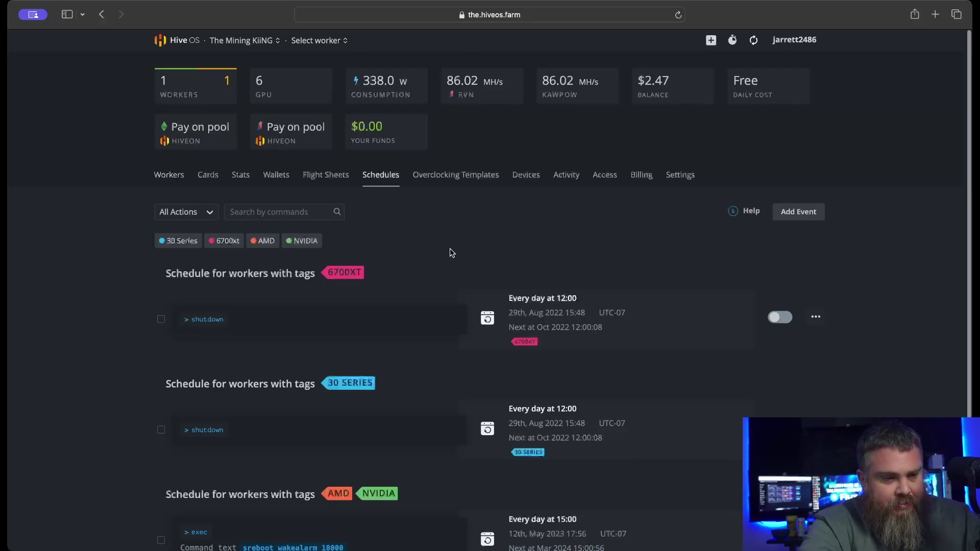
pyautogui.scroll(-2, 449, 250)
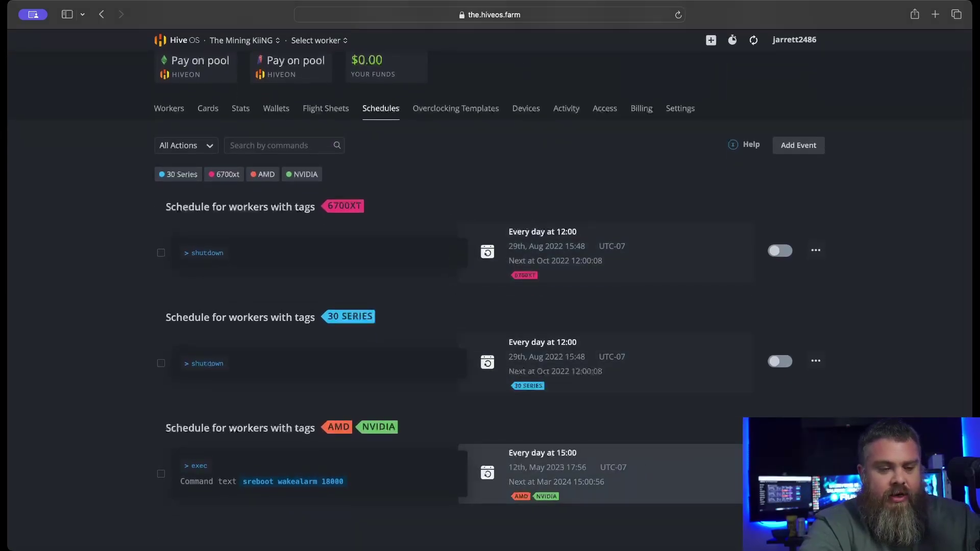
pyautogui.click(664, 475)
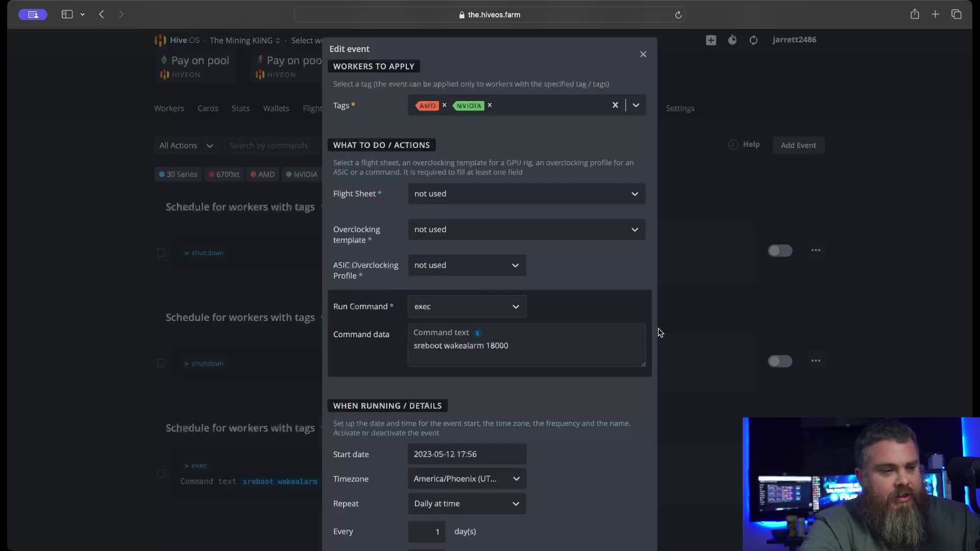
pyautogui.click(642, 55)
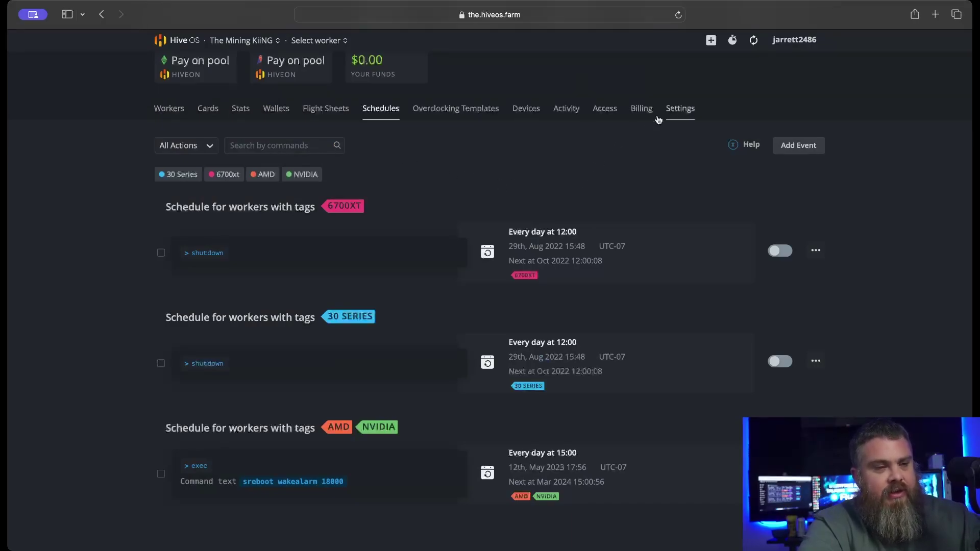
pyautogui.scroll(3, 389, 134)
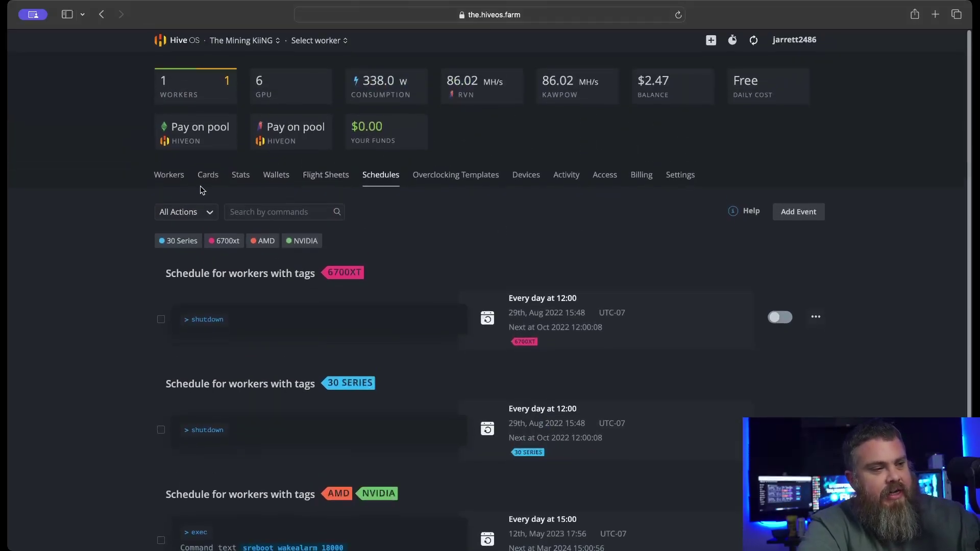
# - Add a custom tag in the farm settings and enter sdfhjsjfsjkhfhjks as its name
pyautogui.click(171, 175)
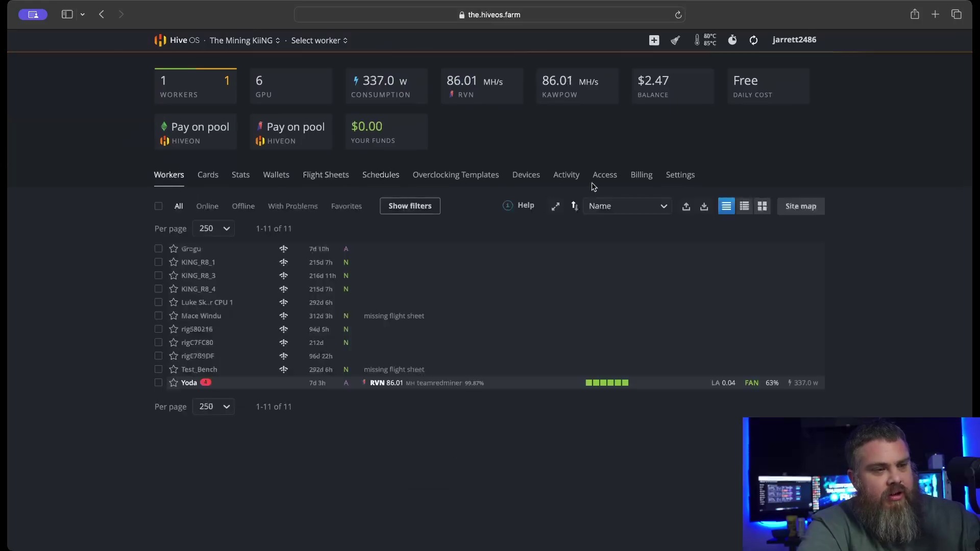
pyautogui.click(681, 175)
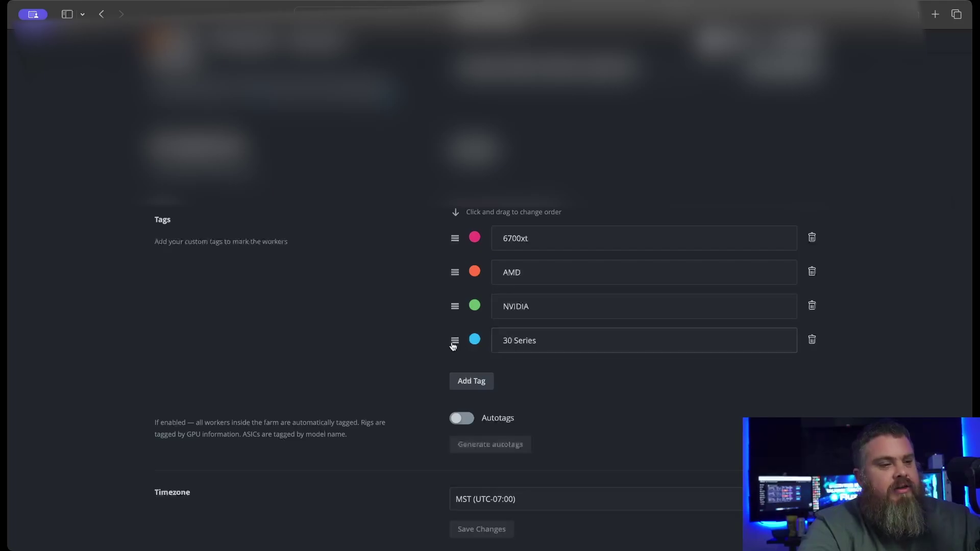
pyautogui.click(470, 383)
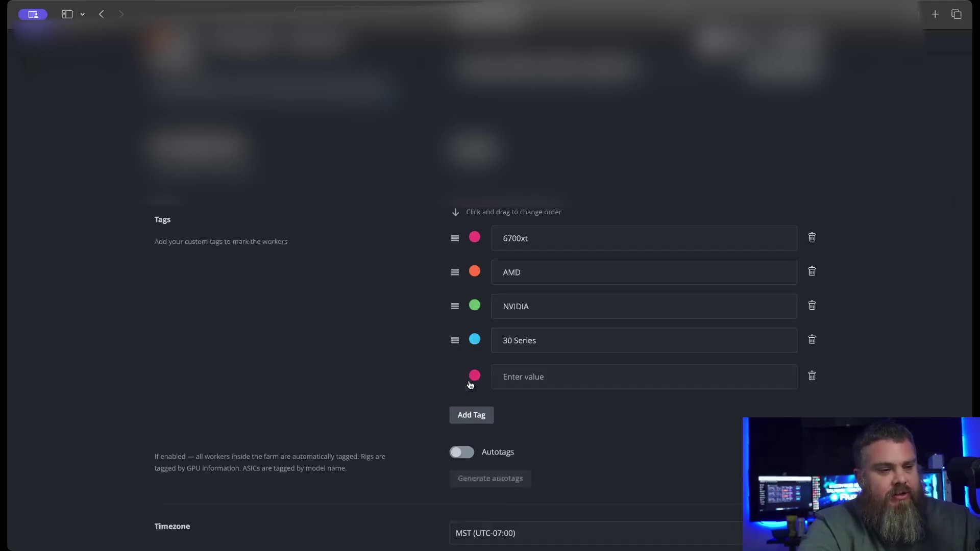
pyautogui.click(474, 377)
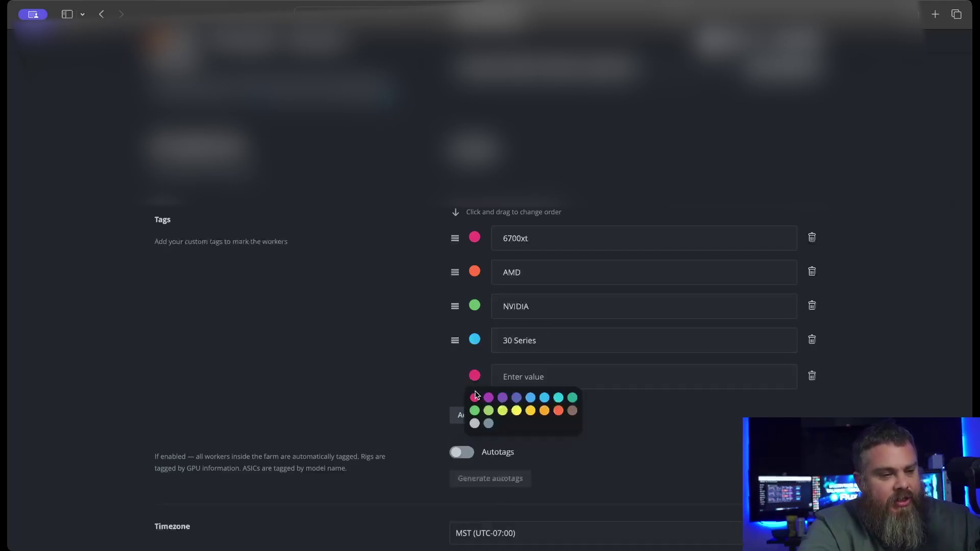
pyautogui.click(506, 377)
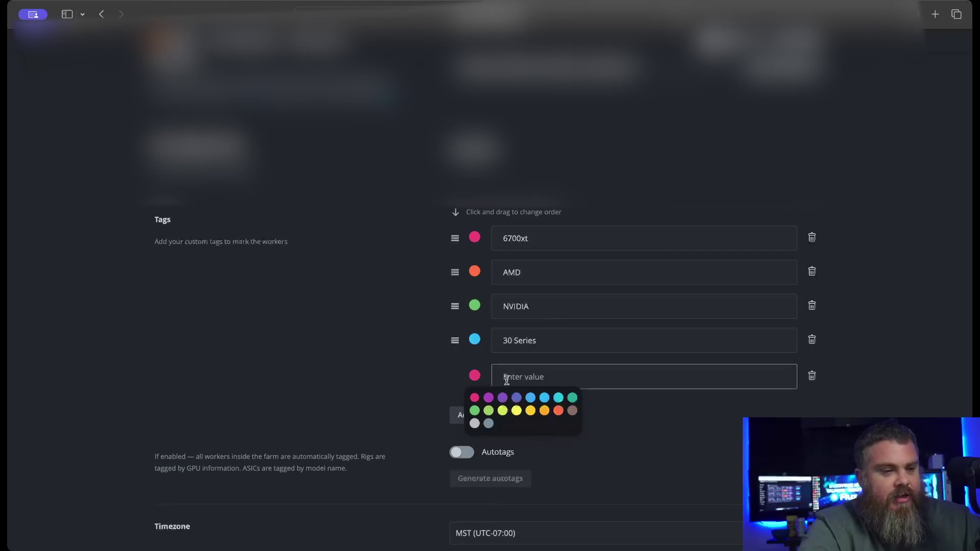
pyautogui.write('sdfhjsjf')
pyautogui.write('sjfhsjfh')
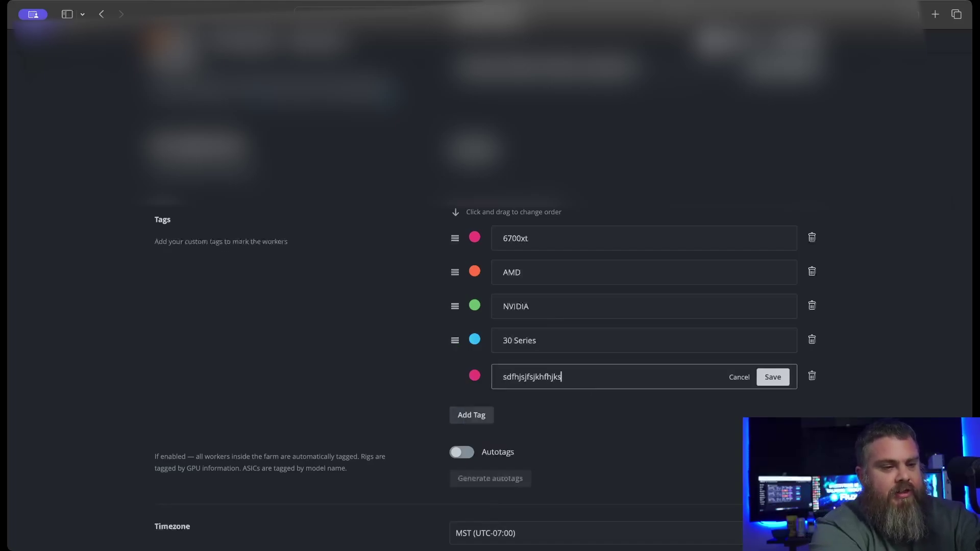
# - Discard the new tag's name and delete its empty row from the tag list
pyautogui.press('BackSpace')
pyautogui.press('BackSpace')
pyautogui.press('BackSpace')
pyautogui.press('BackSpace')
pyautogui.press('BackSpace')
pyautogui.press('BackSpace')
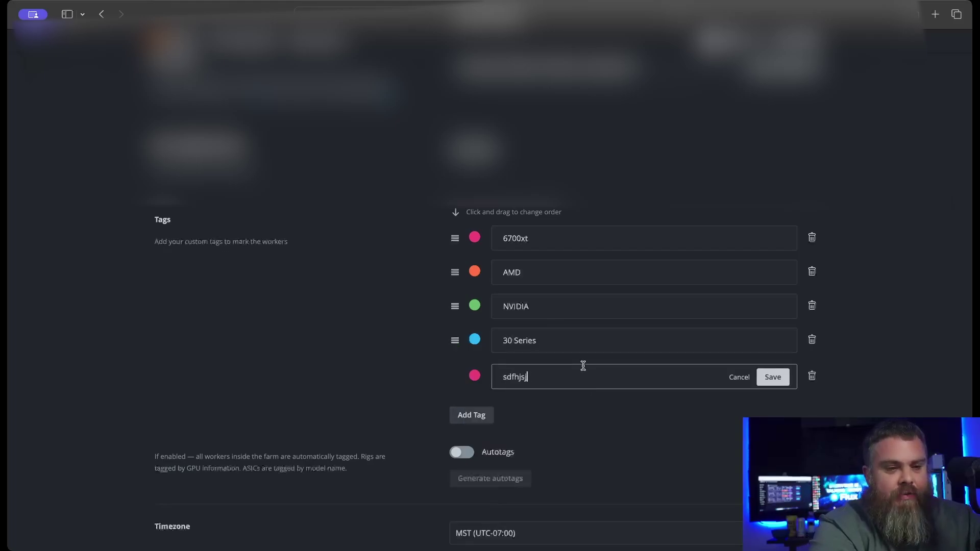
pyautogui.click(740, 377)
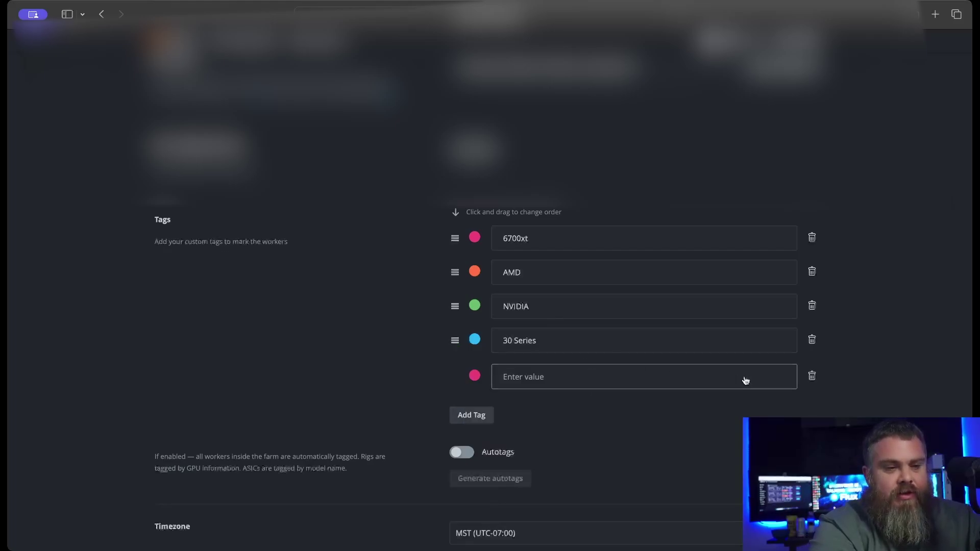
pyautogui.click(811, 376)
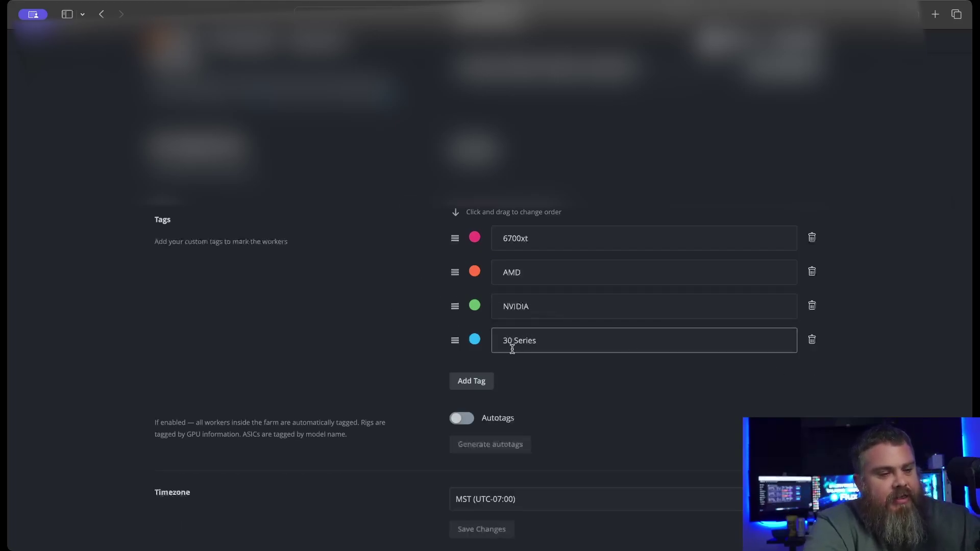
# - Return to the farm's schedules and start creating a new event
pyautogui.scroll(5, 474, 380)
pyautogui.scroll(8, 475, 380)
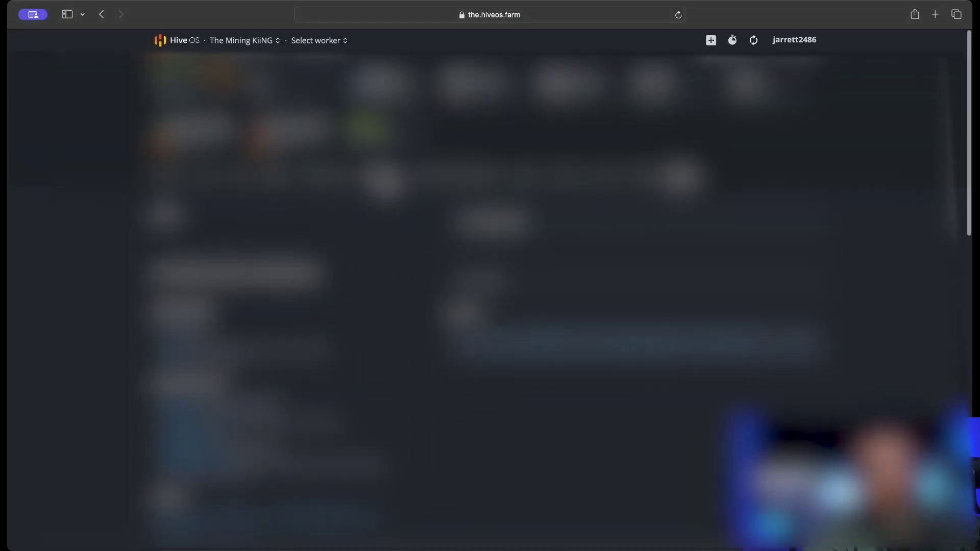
pyautogui.click(388, 175)
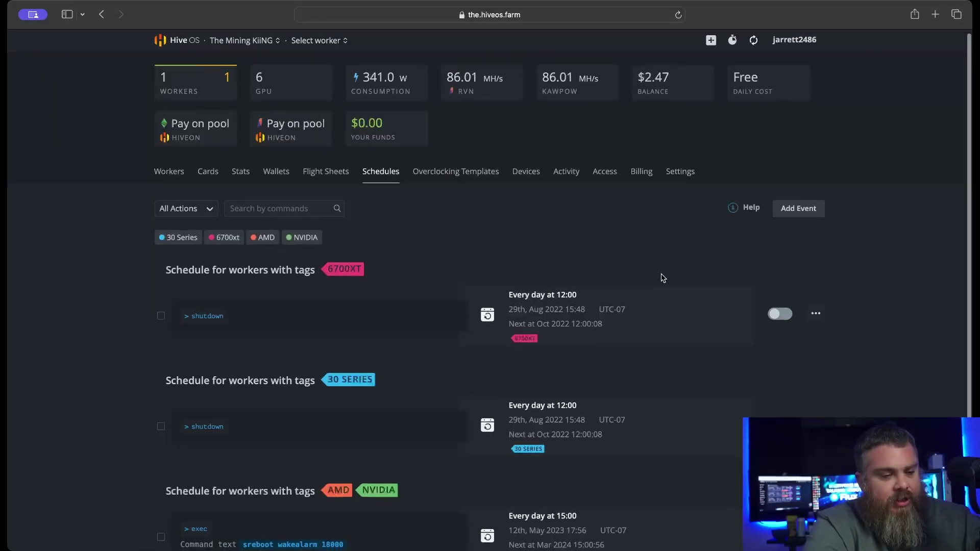
pyautogui.scroll(-2, 663, 278)
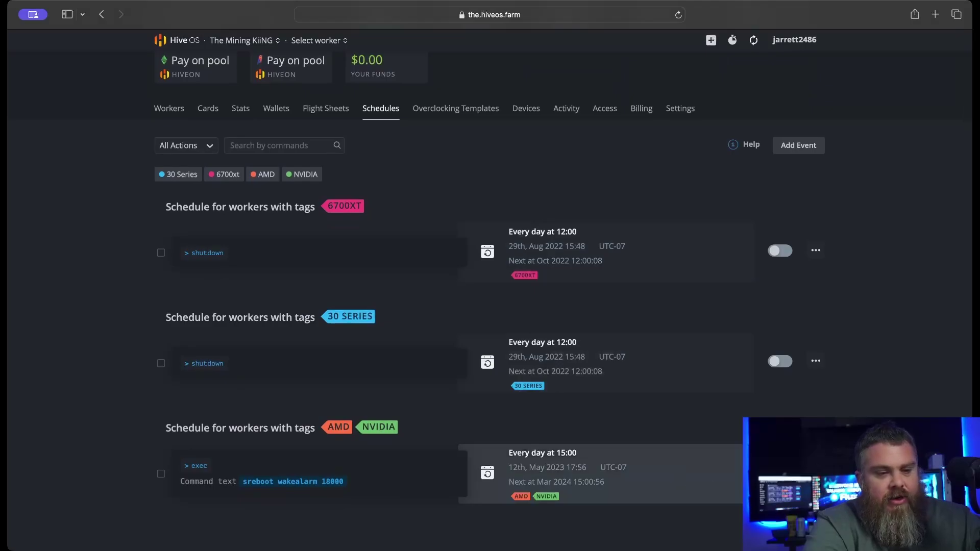
pyautogui.click(798, 145)
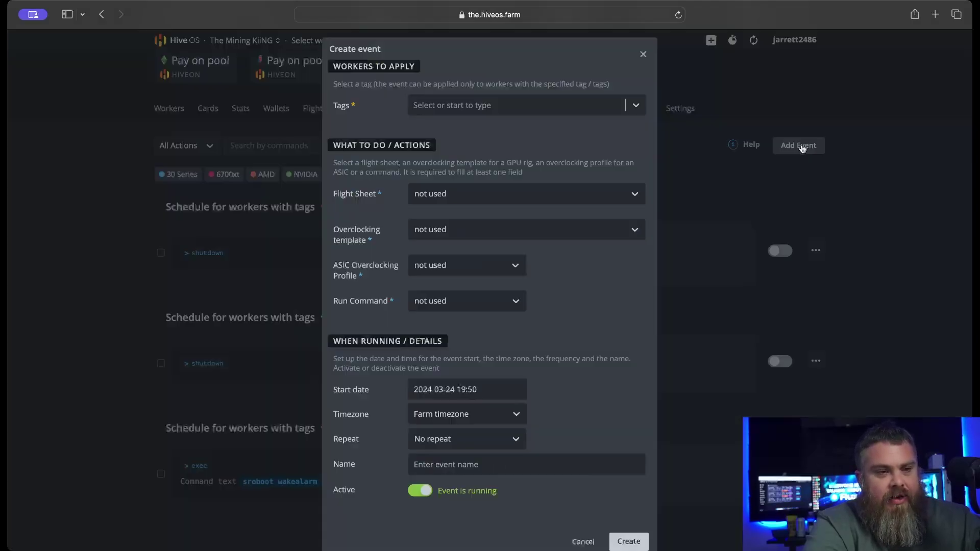
# - Try the 6700xt and NVIDIA tags for the new event, then keep only NVIDIA as the workers to apply
pyautogui.click(634, 104)
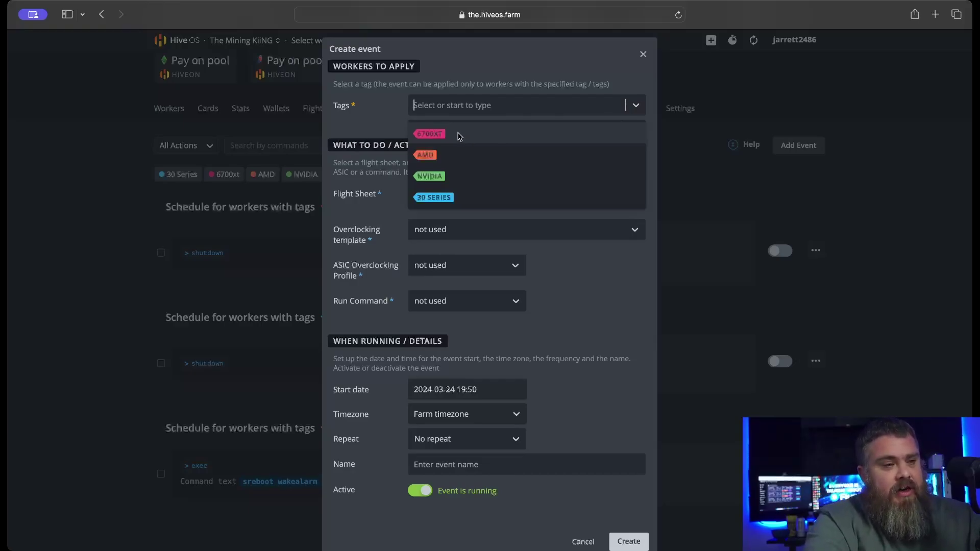
pyautogui.click(459, 135)
pyautogui.click(636, 111)
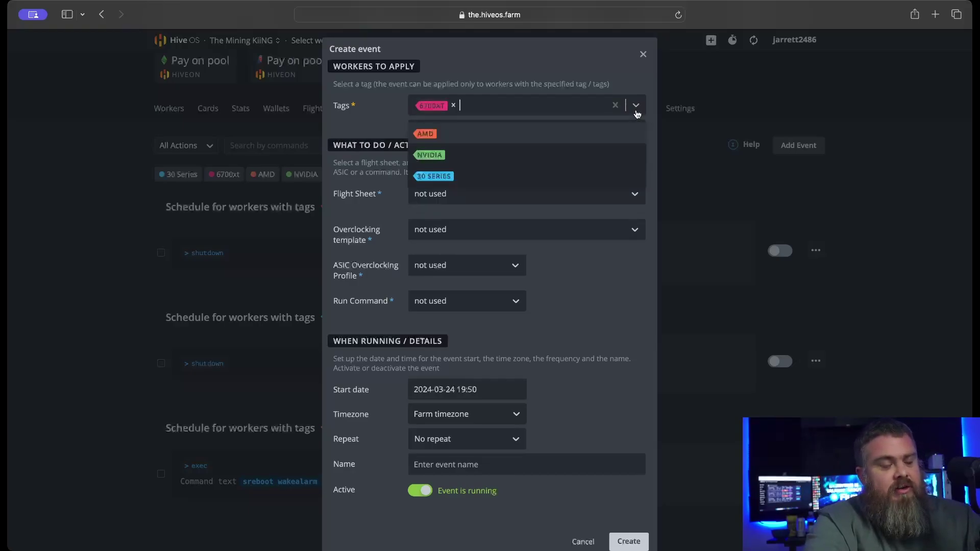
pyautogui.click(507, 152)
pyautogui.click(454, 105)
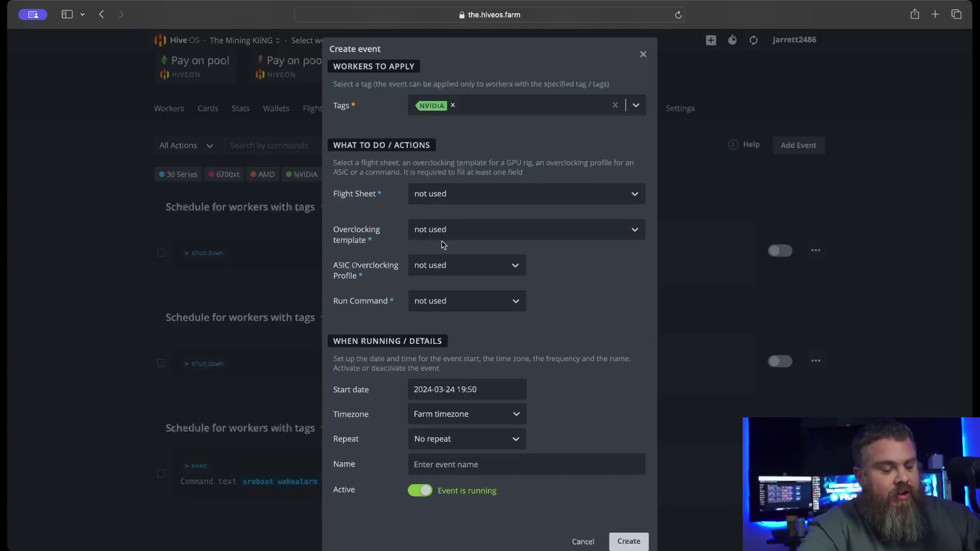
# - Examine the flight sheet, overclocking template and run command options offered for the new event
pyautogui.click(474, 194)
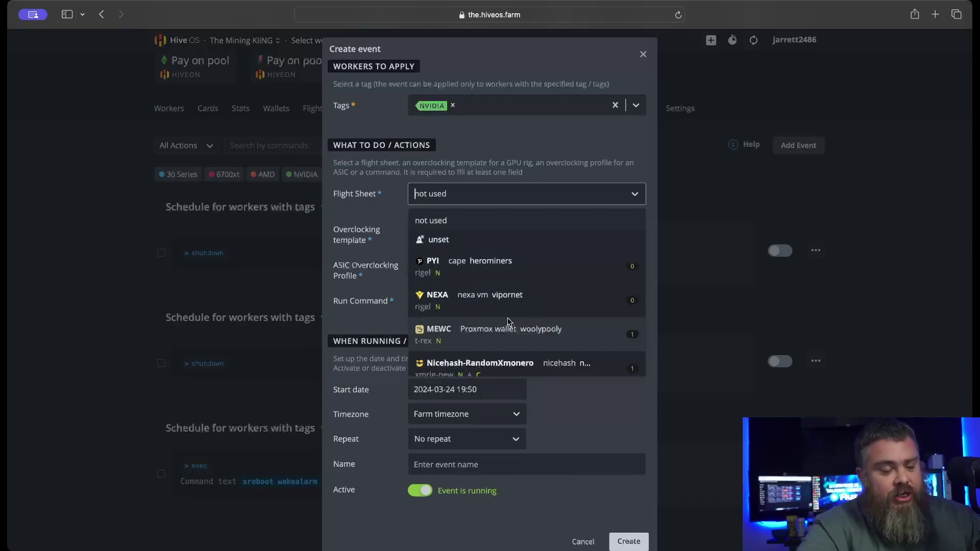
pyautogui.click(475, 201)
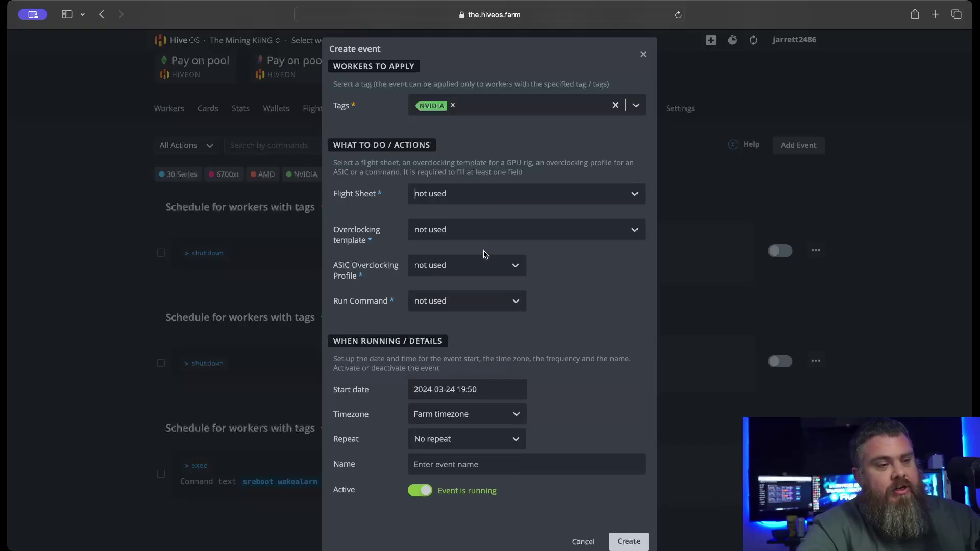
pyautogui.click(464, 233)
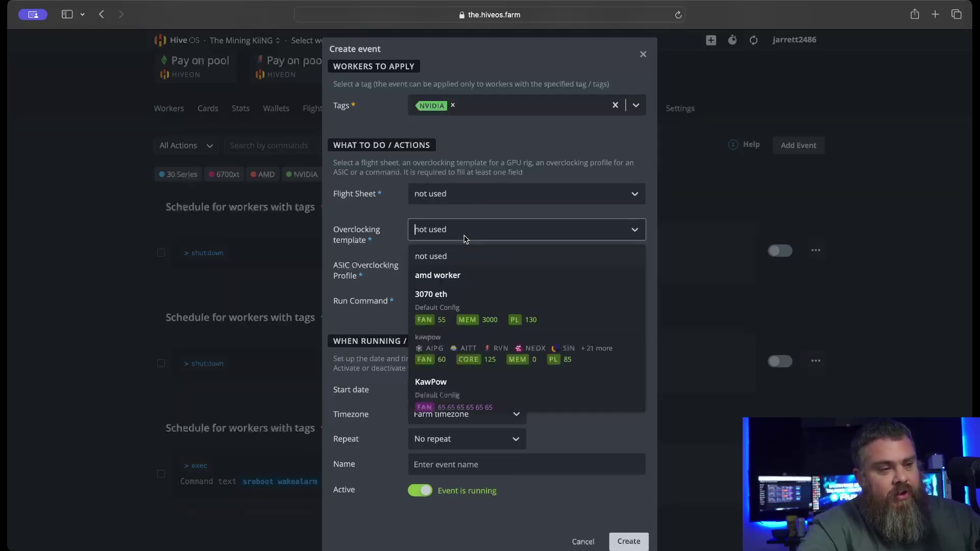
pyautogui.click(491, 236)
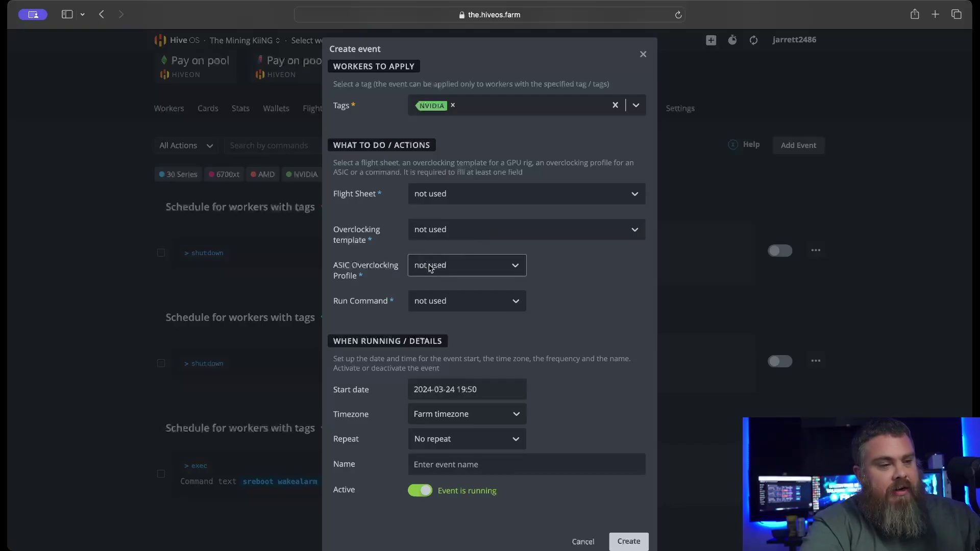
pyautogui.click(463, 302)
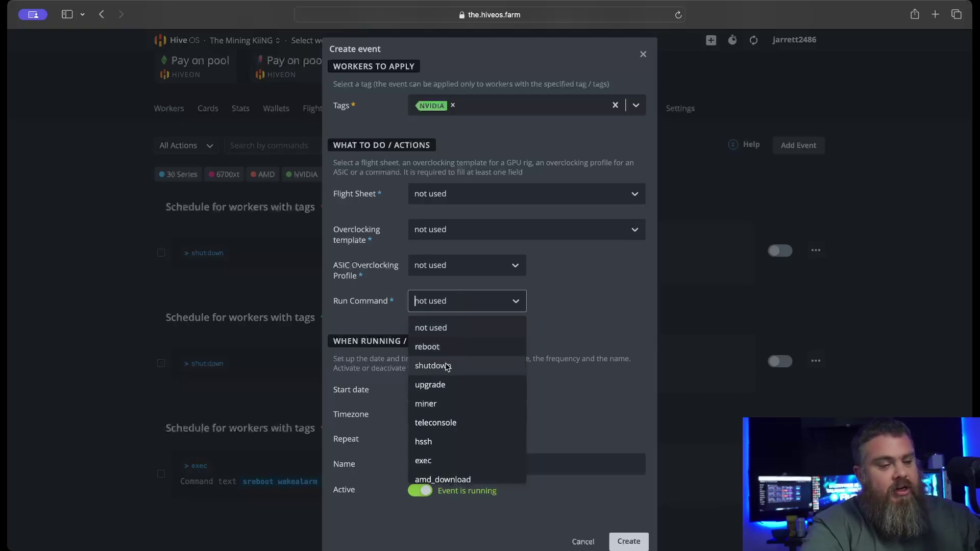
pyautogui.click(513, 307)
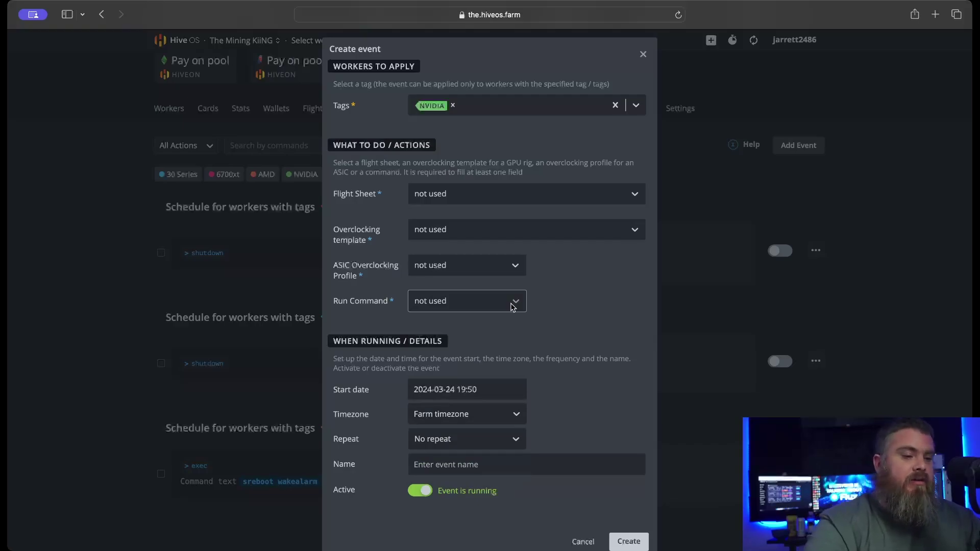
pyautogui.scroll(-1, 559, 337)
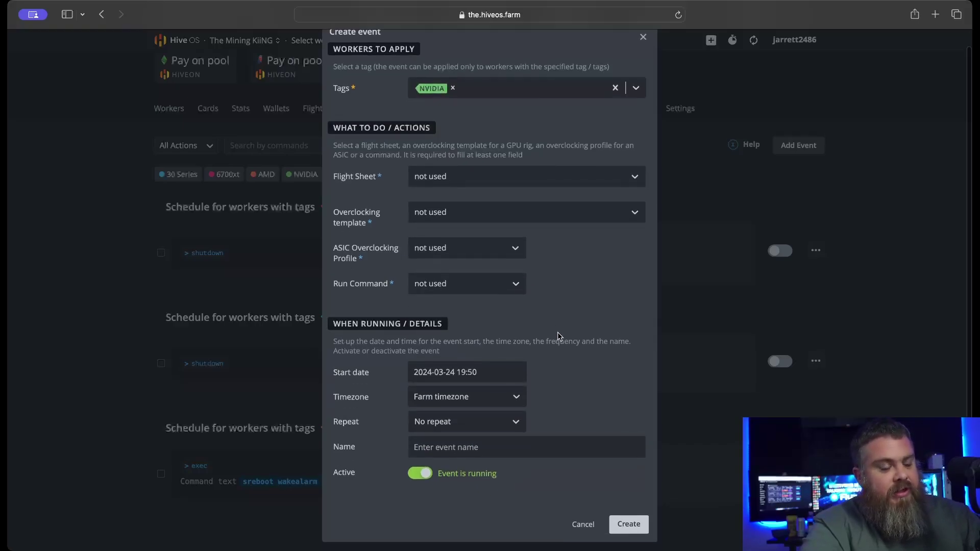
pyautogui.click(513, 290)
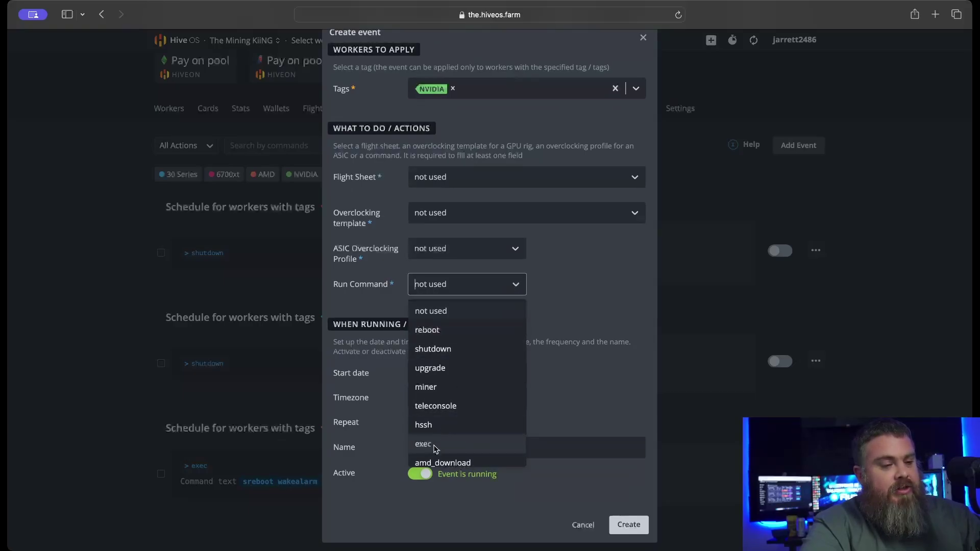
pyautogui.scroll(-3, 448, 449)
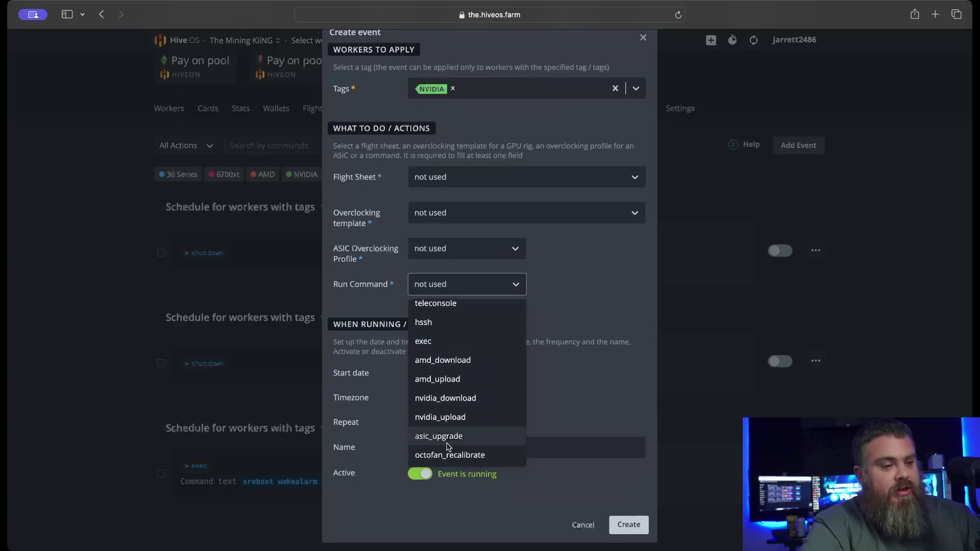
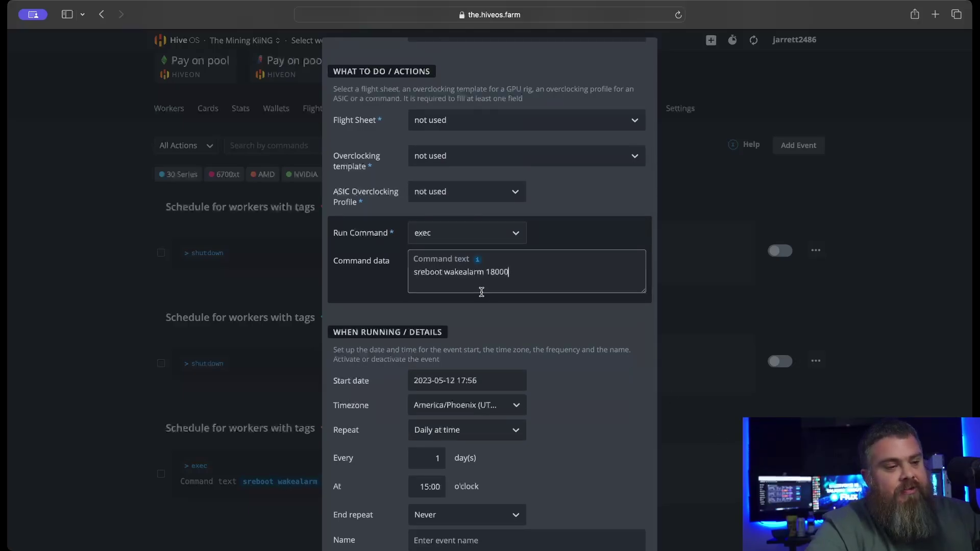
# - Review the run command options of the AMD and NVIDIA event and select the 18000 value in its command text
pyautogui.scroll(1, 451, 268)
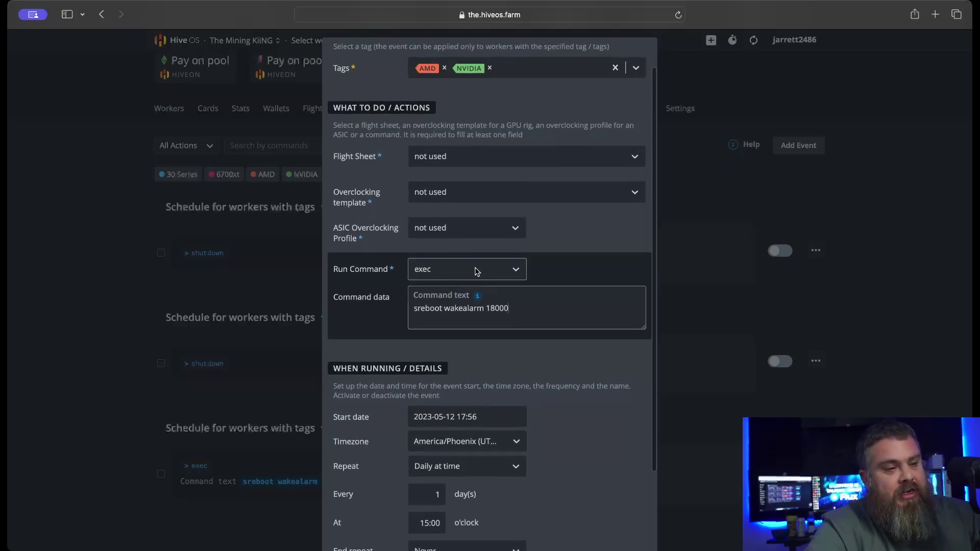
pyautogui.click(518, 272)
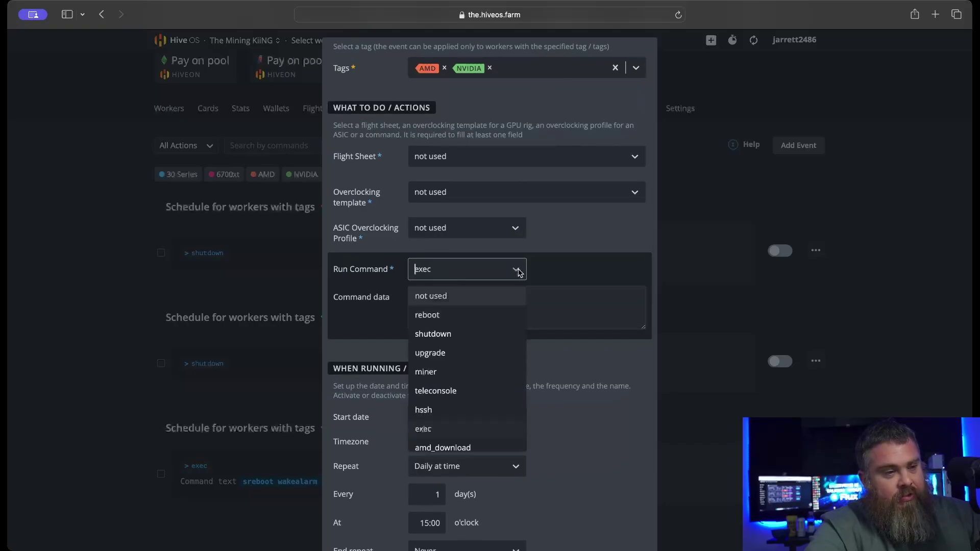
pyautogui.click(518, 272)
pyautogui.click(542, 305)
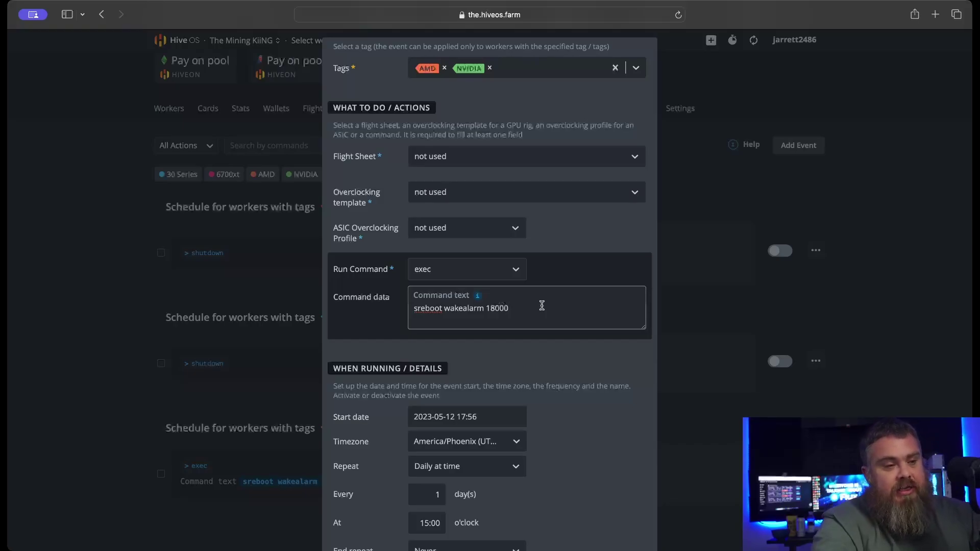
pyautogui.moveTo(510, 308); pyautogui.dragTo(484, 309)
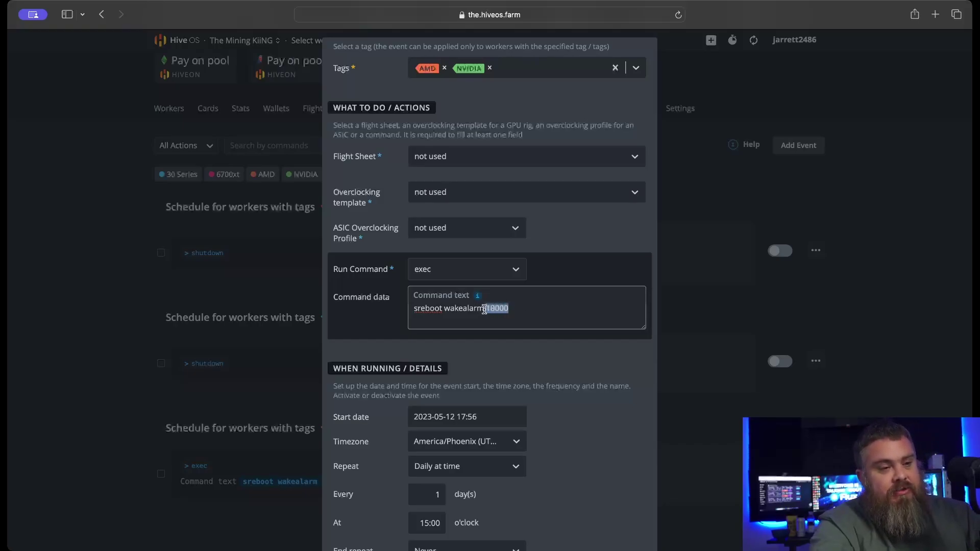
# - Examine the exec command text and the timing details of the AMD and NVIDIA event, then close it without saving
pyautogui.click(525, 306)
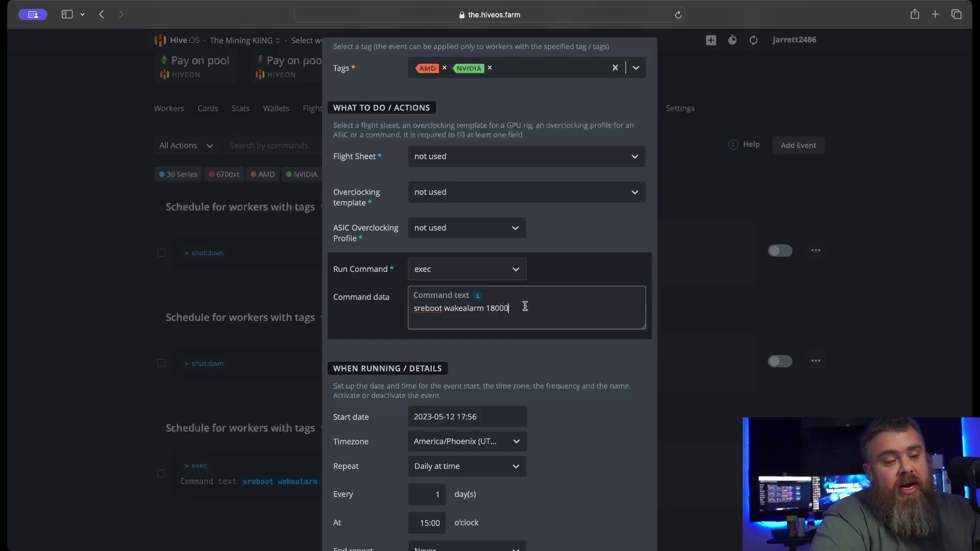
pyautogui.moveTo(514, 310); pyautogui.dragTo(454, 310)
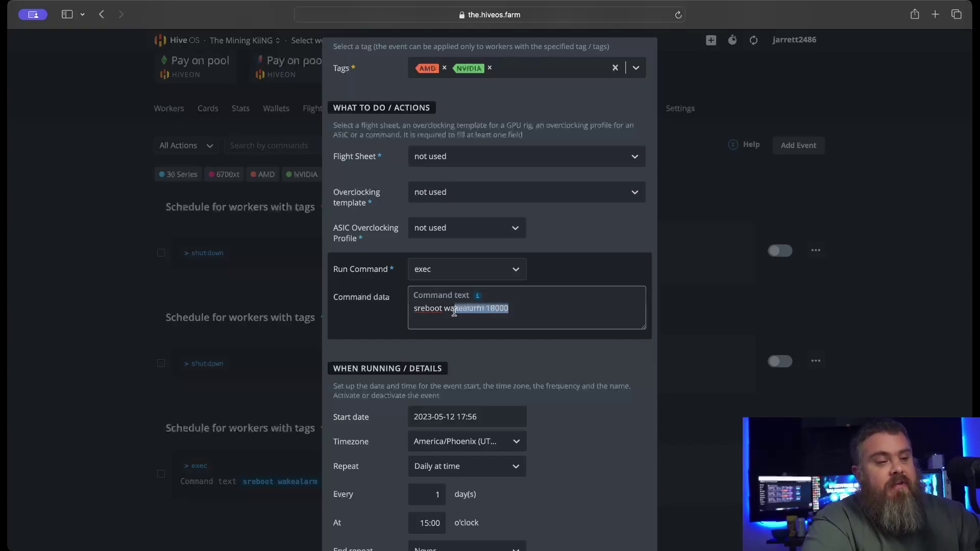
pyautogui.click(406, 317)
pyautogui.tripleClick(409, 307)
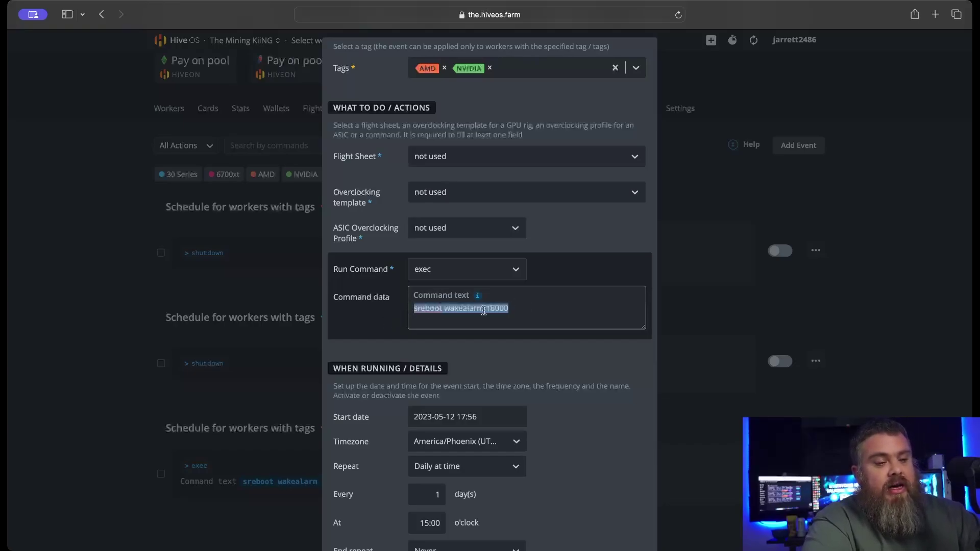
pyautogui.click(516, 304)
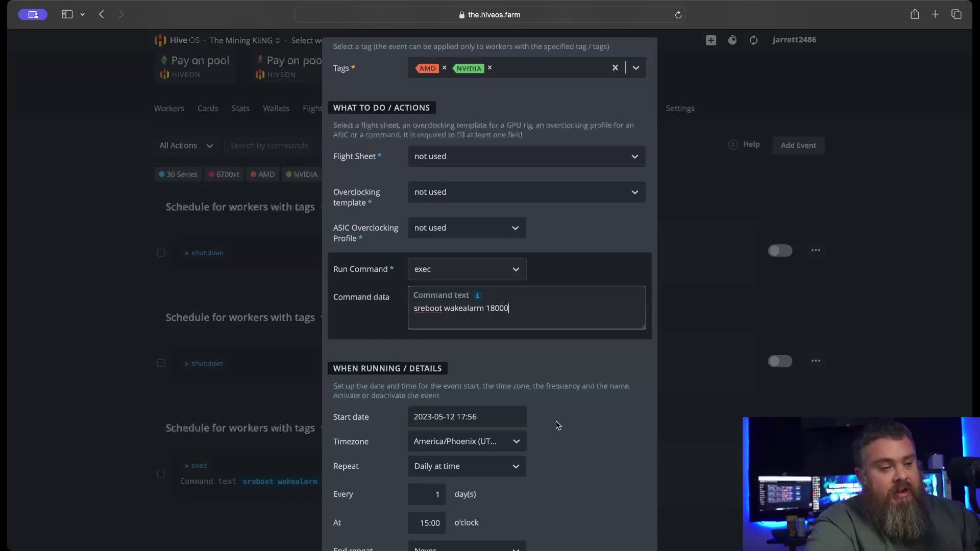
pyautogui.scroll(-3, 556, 422)
pyautogui.scroll(-1, 556, 418)
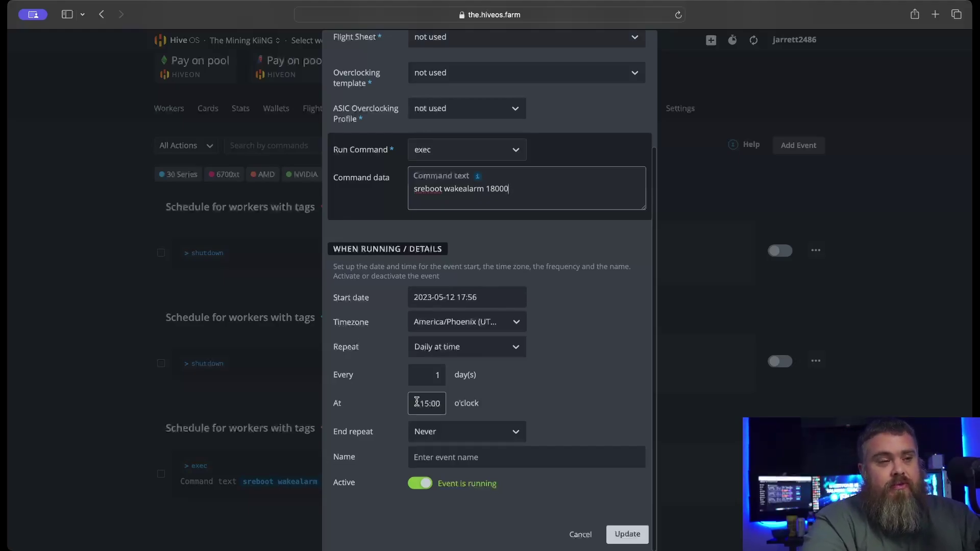
pyautogui.scroll(3, 388, 437)
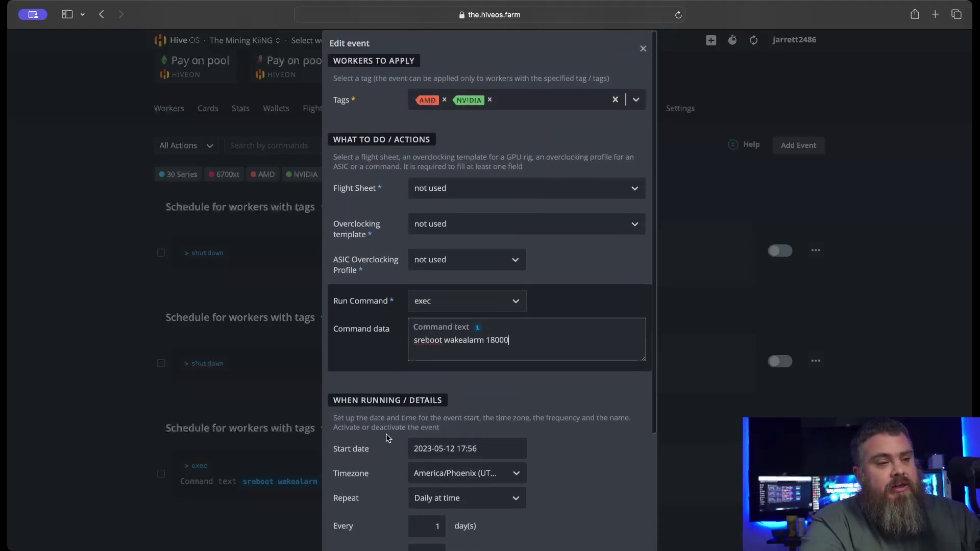
pyautogui.scroll(-1, 387, 438)
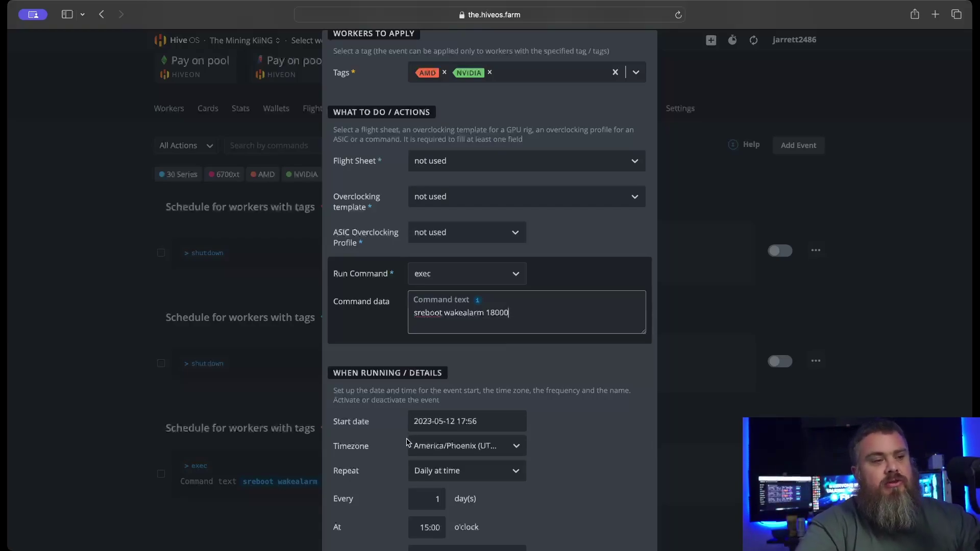
pyautogui.scroll(2, 620, 347)
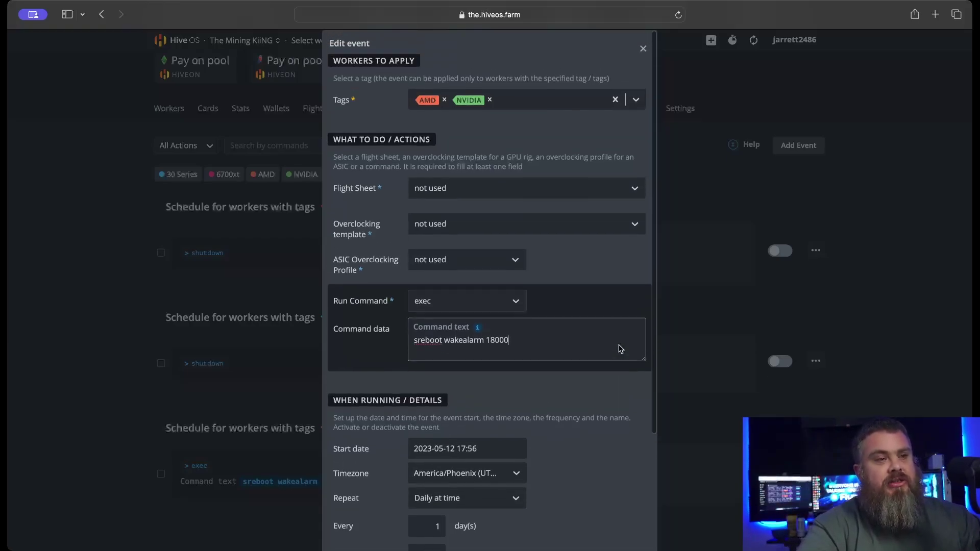
pyautogui.click(641, 48)
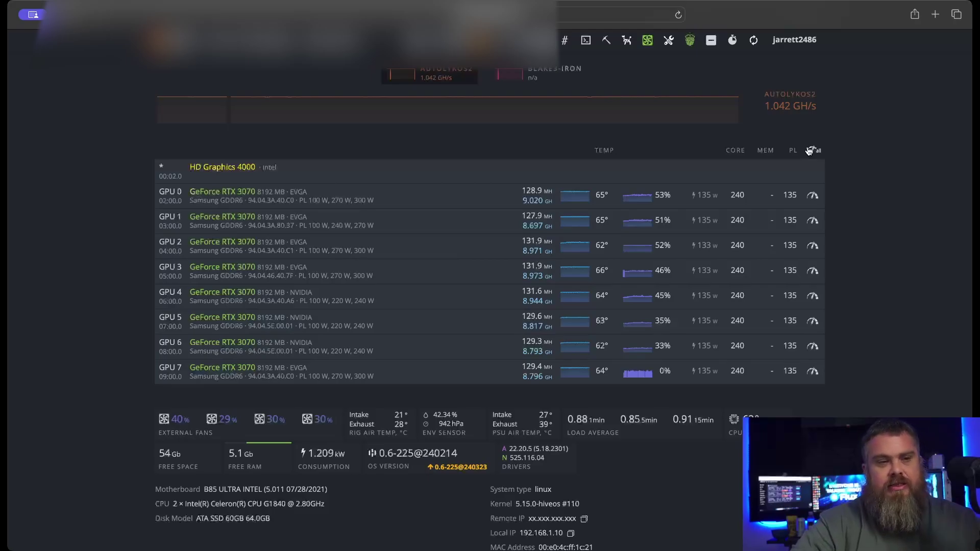
# - Set the fan value to 0 for all GPUs in the rig's default overclocking config and save it
pyautogui.click(810, 151)
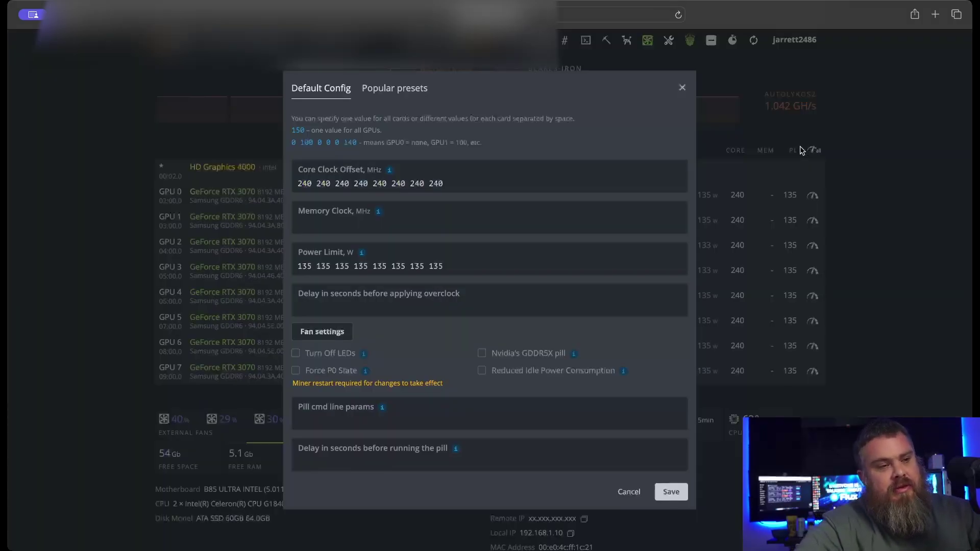
pyautogui.click(345, 336)
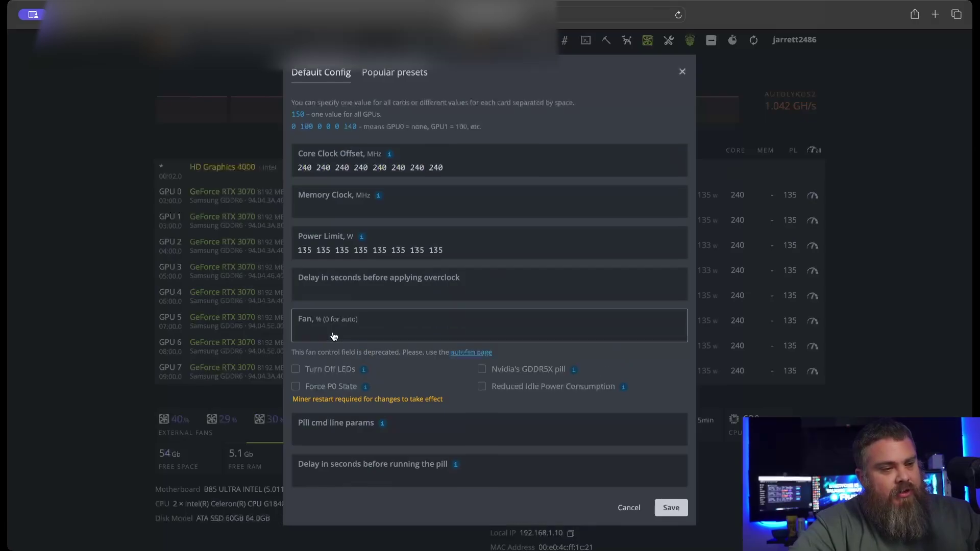
pyautogui.click(335, 336)
pyautogui.write('0')
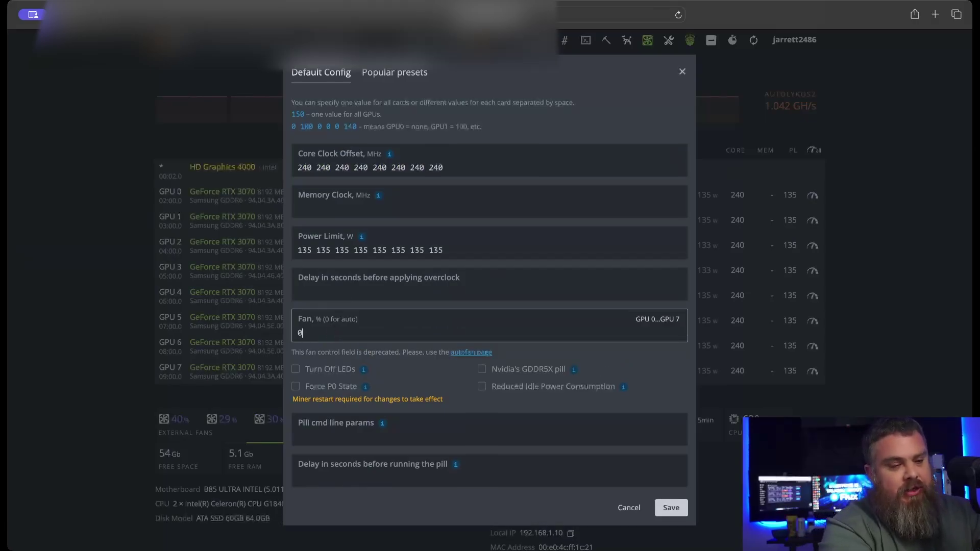
pyautogui.click(673, 512)
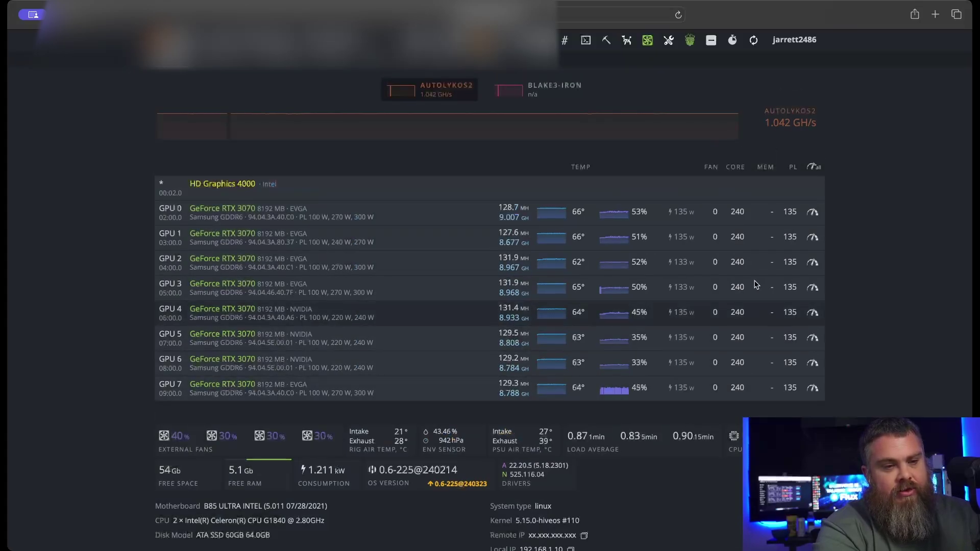
# - Disable Reboot on errors and Smart mode in the rig's general fan settings and save them
pyautogui.click(648, 42)
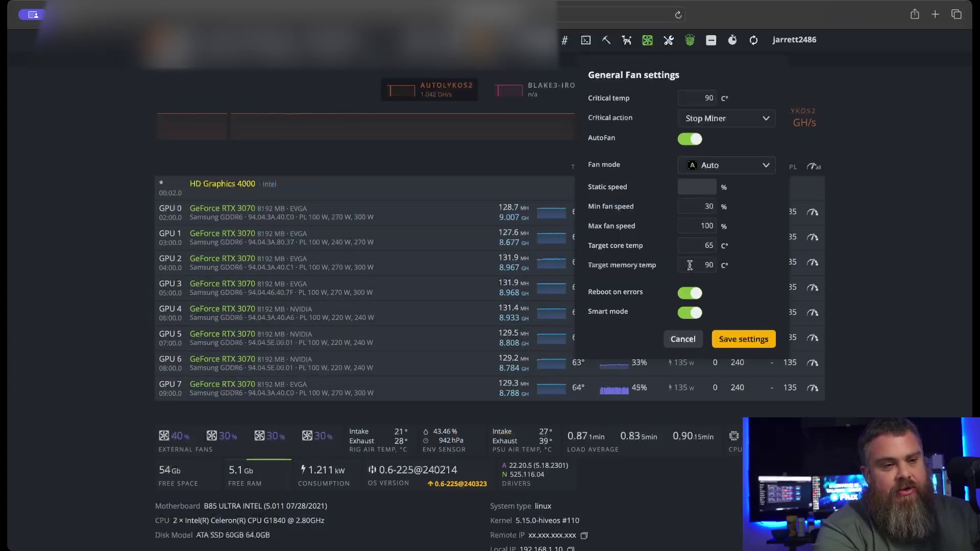
pyautogui.click(694, 293)
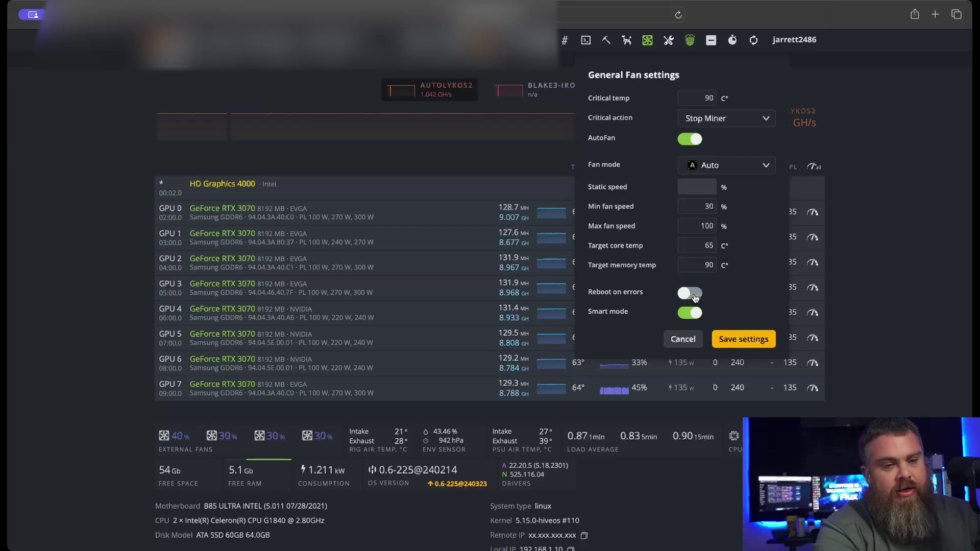
pyautogui.click(694, 313)
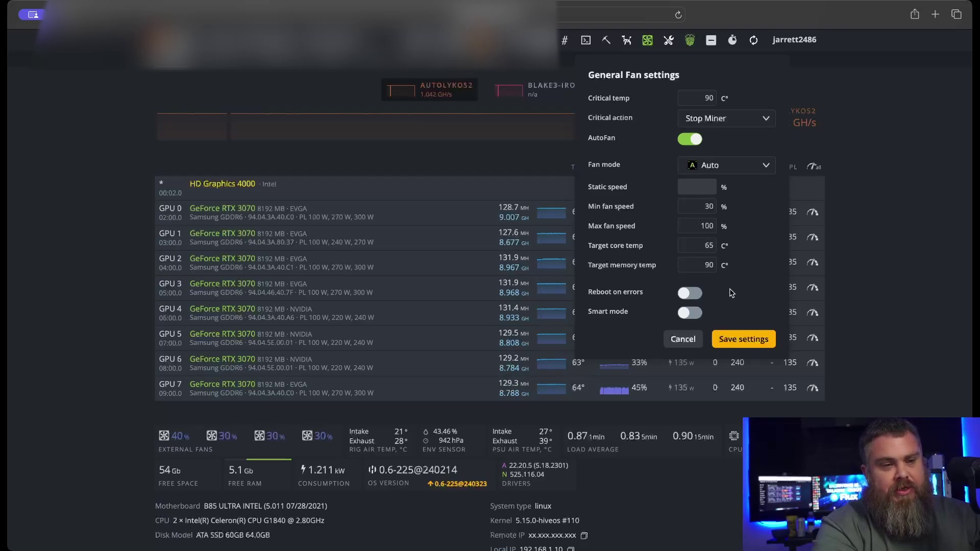
pyautogui.click(743, 339)
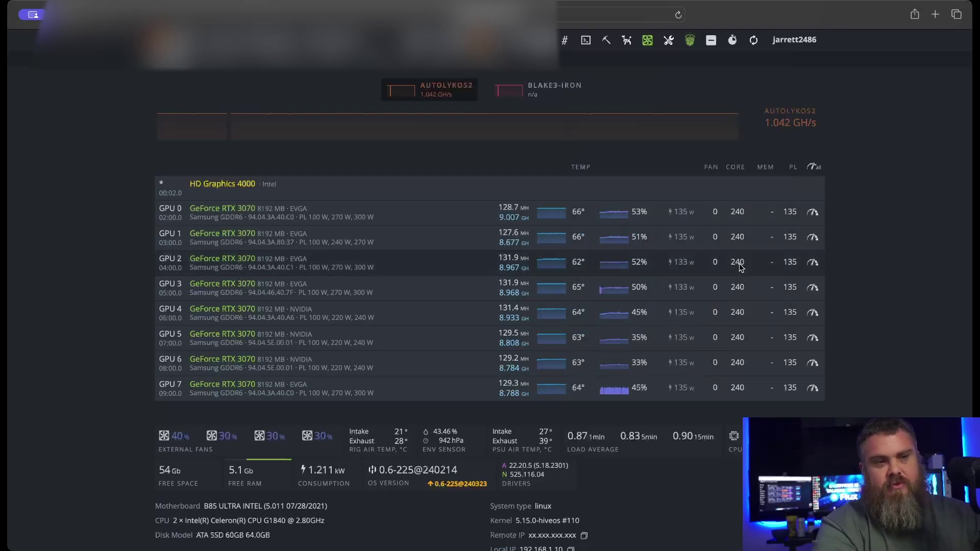
# - Recalibrate the rig's external fans through the fan controller's advanced settings and refresh the worker's data
pyautogui.click(693, 41)
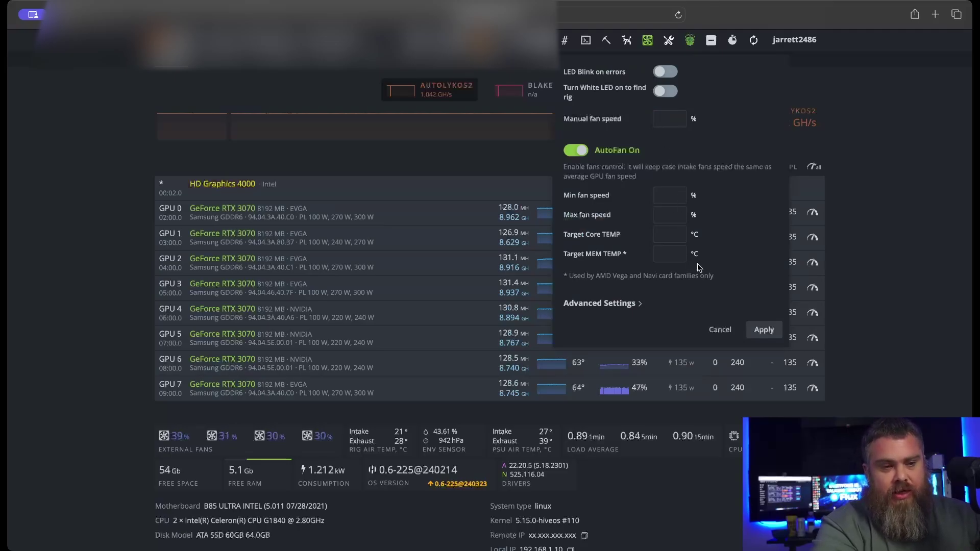
pyautogui.click(624, 311)
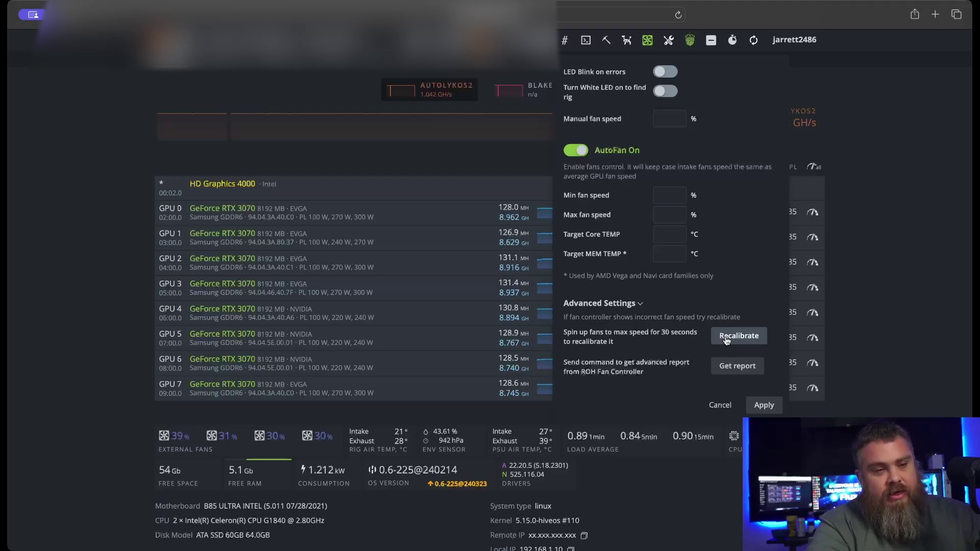
pyautogui.click(851, 317)
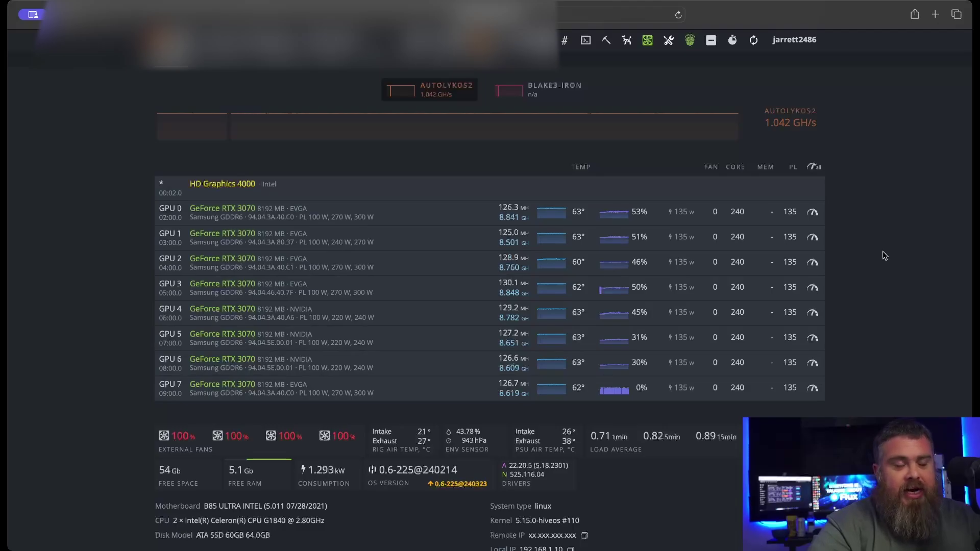
pyautogui.click(754, 41)
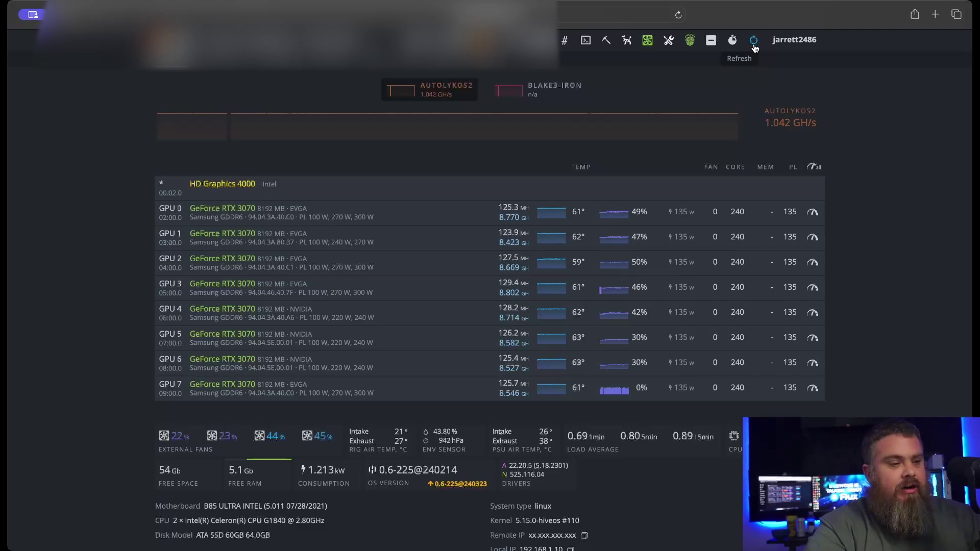
# - Compare the general GPU fan settings with the external fan controller's AutoFan settings, leaving both unchanged
pyautogui.click(651, 42)
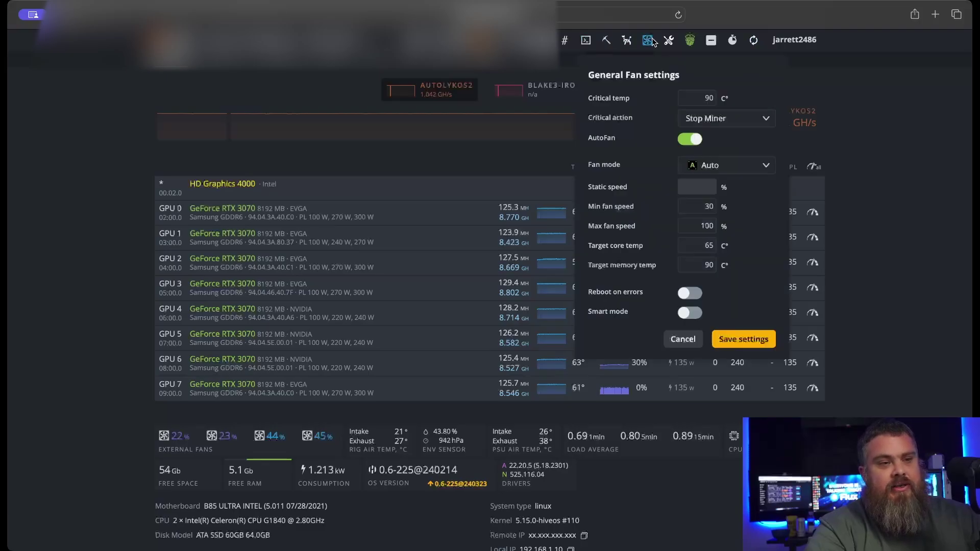
pyautogui.click(687, 43)
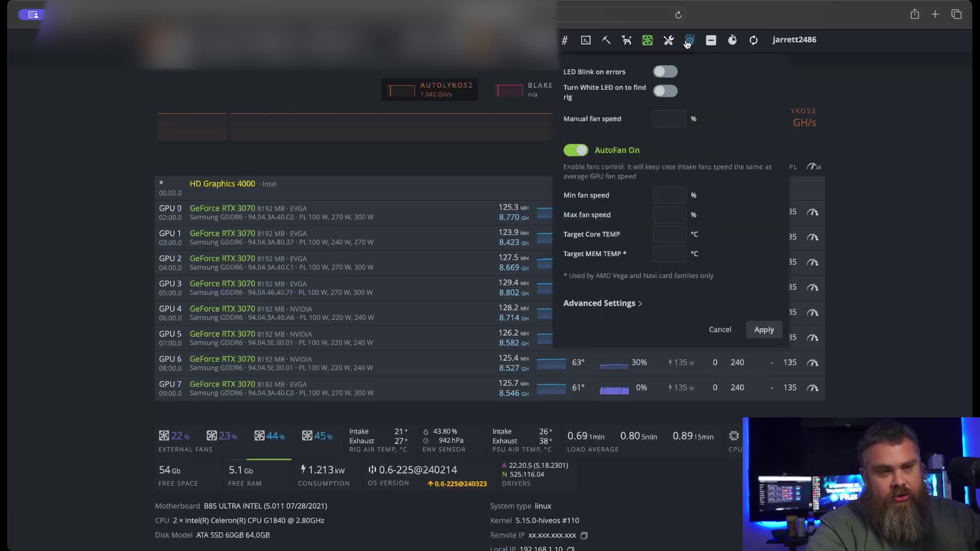
pyautogui.click(646, 42)
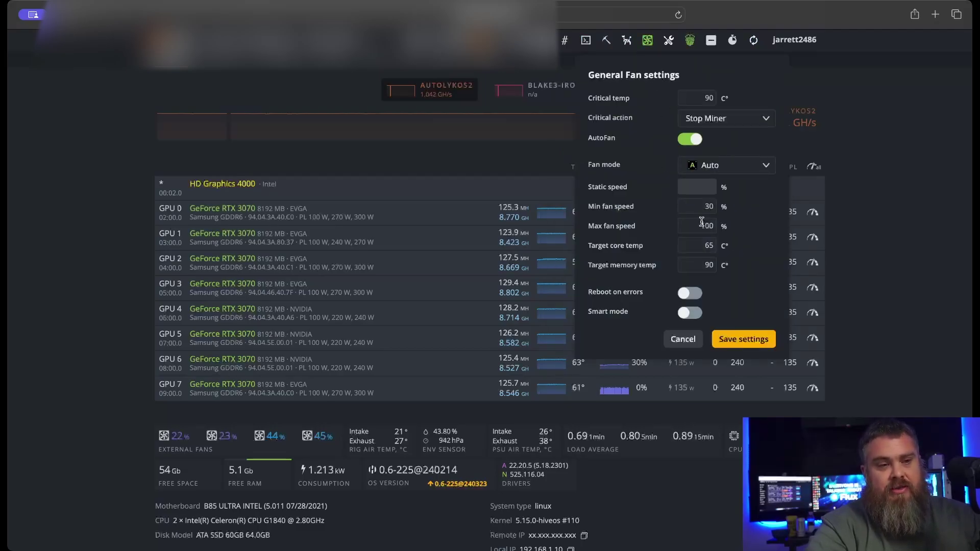
pyautogui.click(686, 43)
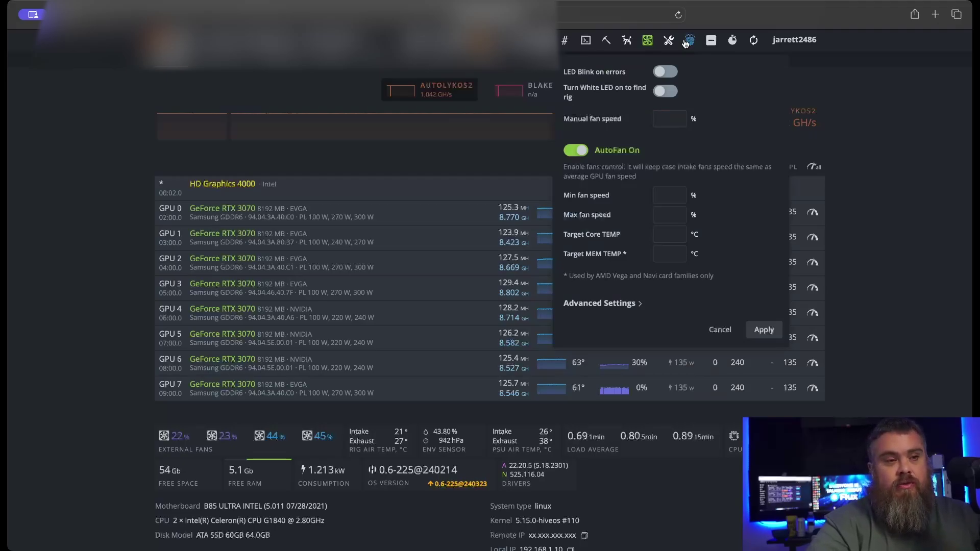
pyautogui.click(647, 44)
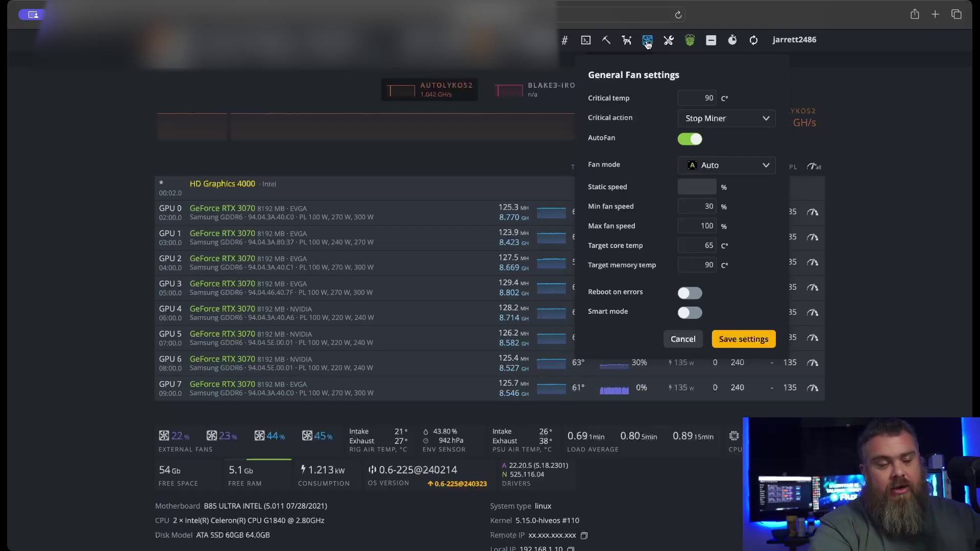
pyautogui.click(690, 42)
pyautogui.click(831, 83)
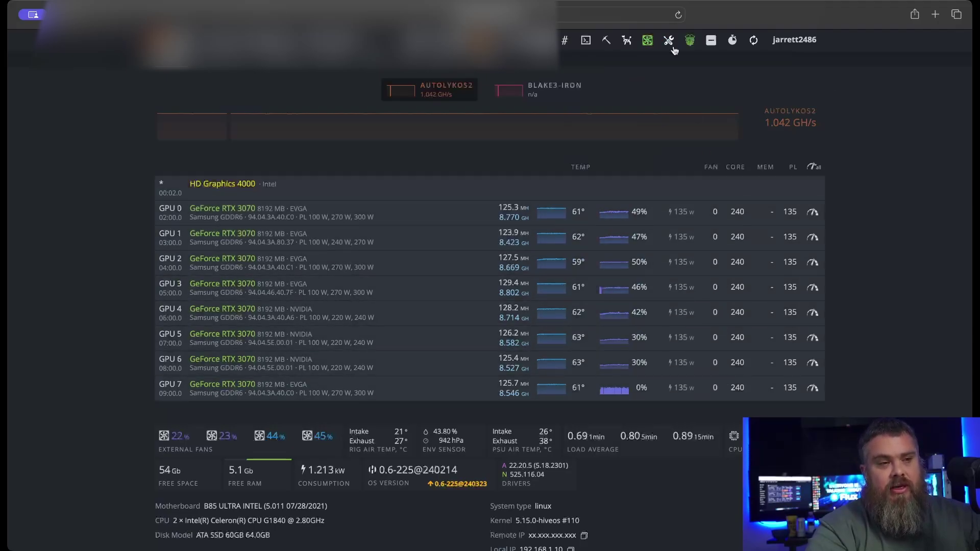
pyautogui.click(648, 41)
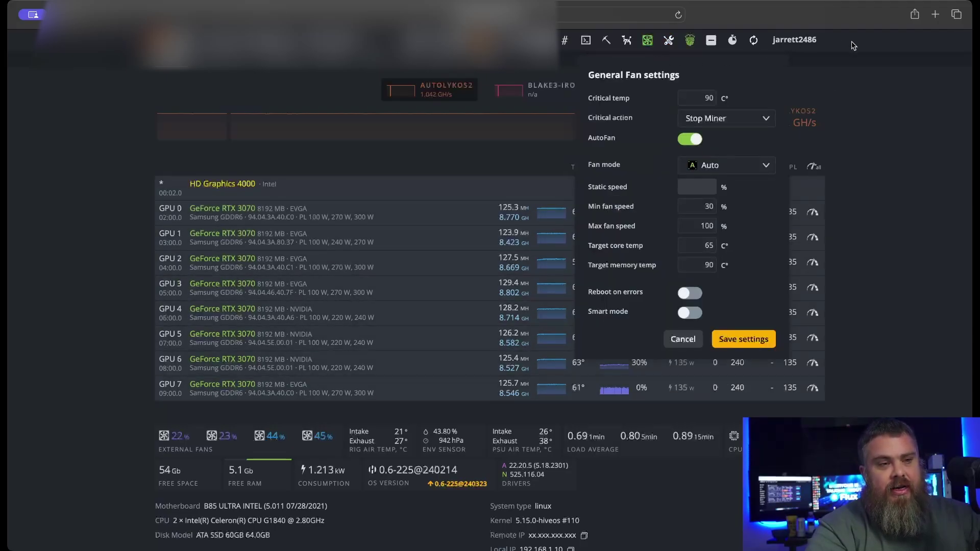
pyautogui.click(854, 75)
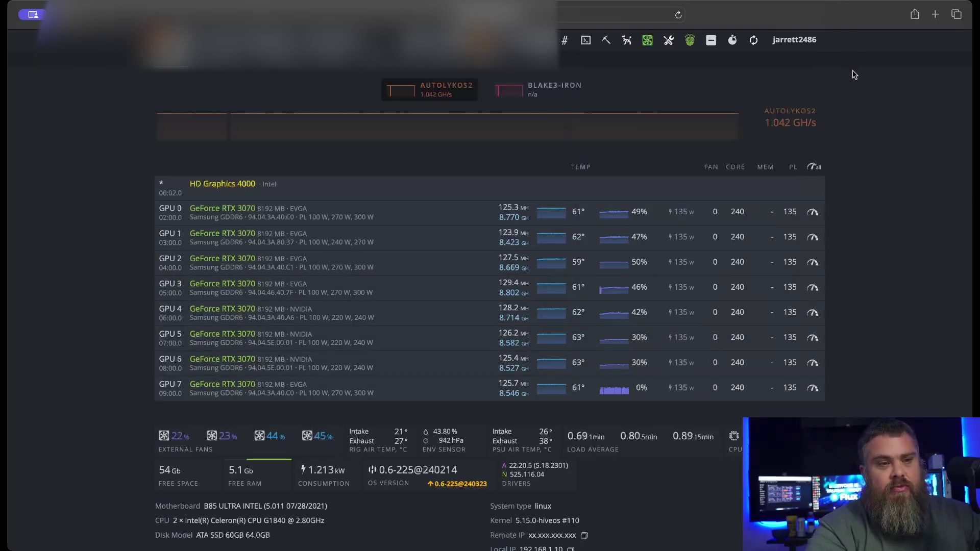
# - Refresh the worker's data and review the minimum fan speed in the general fan settings without changing it
pyautogui.click(752, 42)
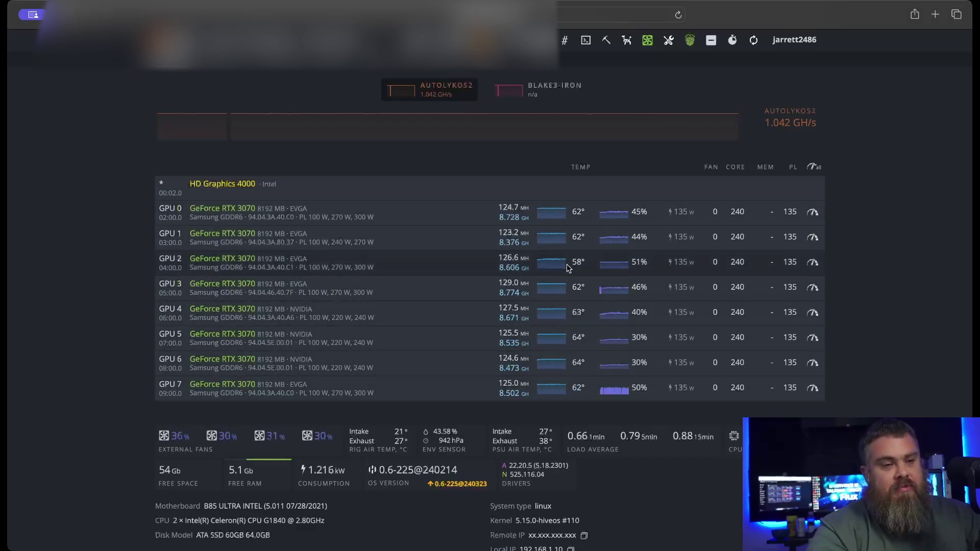
pyautogui.click(648, 40)
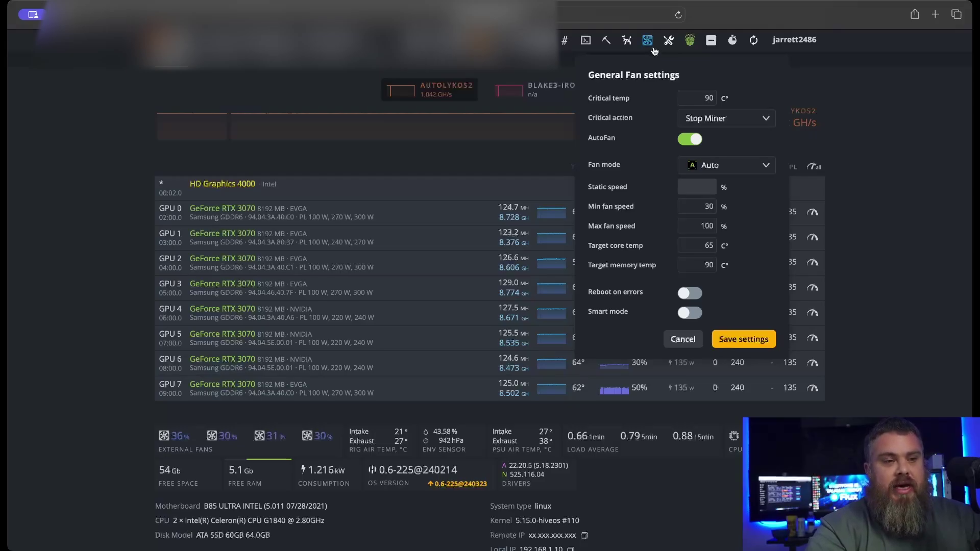
pyautogui.click(701, 206)
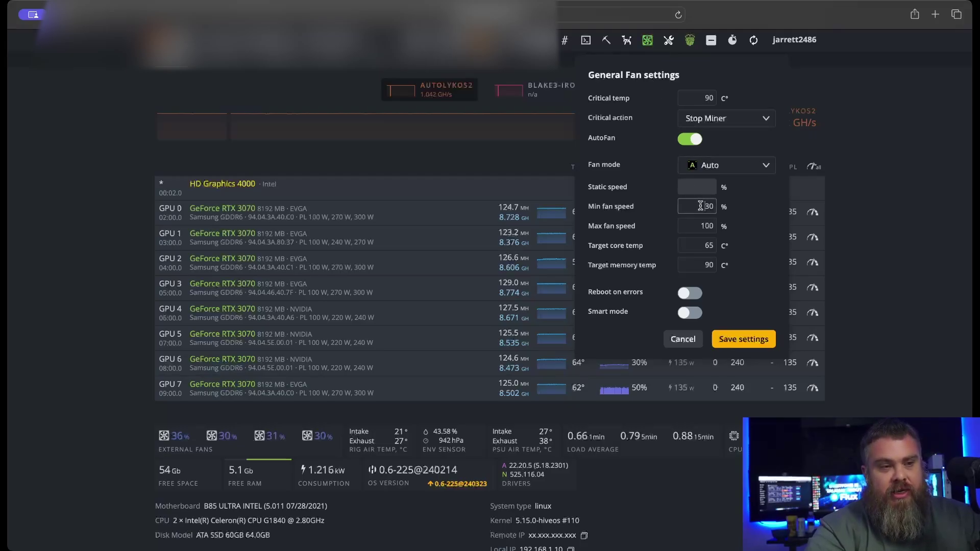
pyautogui.click(683, 340)
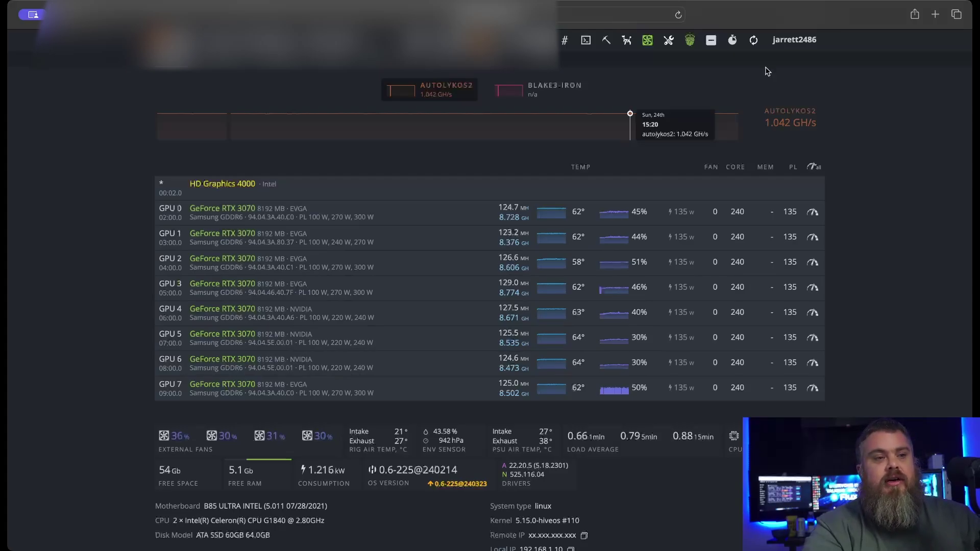
pyautogui.click(753, 42)
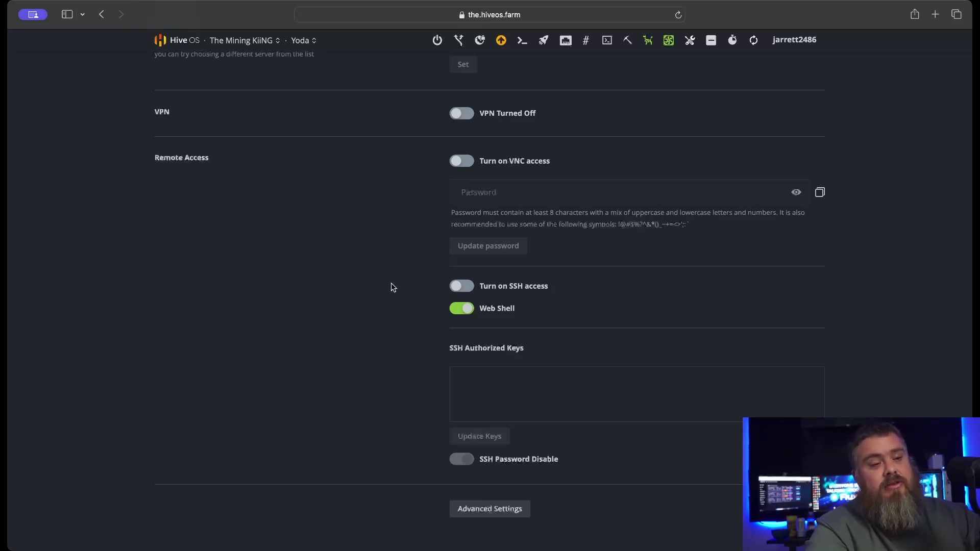
pyautogui.click(452, 393)
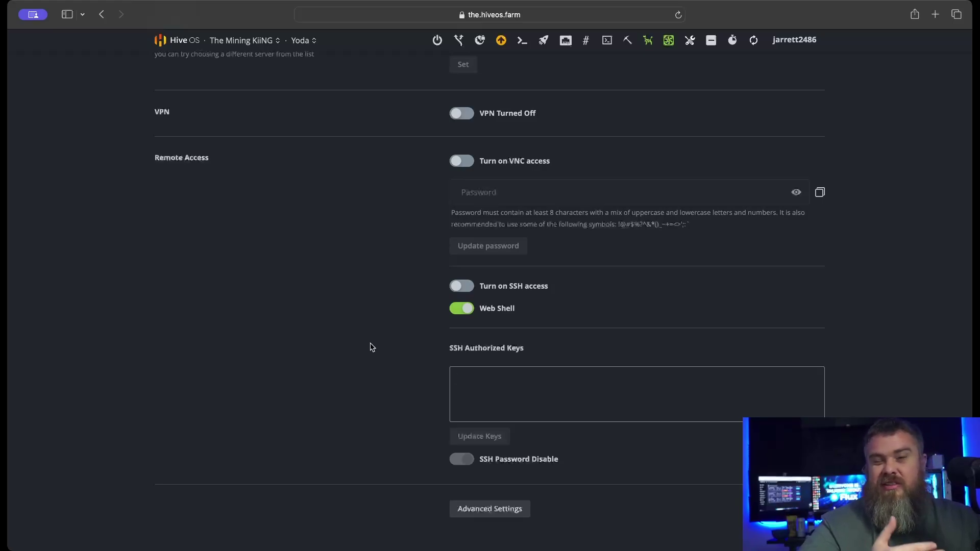
# - Review the worker's Remote Access settings, including VNC access, SSH access, Web Shell and SSH authorized keys
pyautogui.scroll(5, 370, 356)
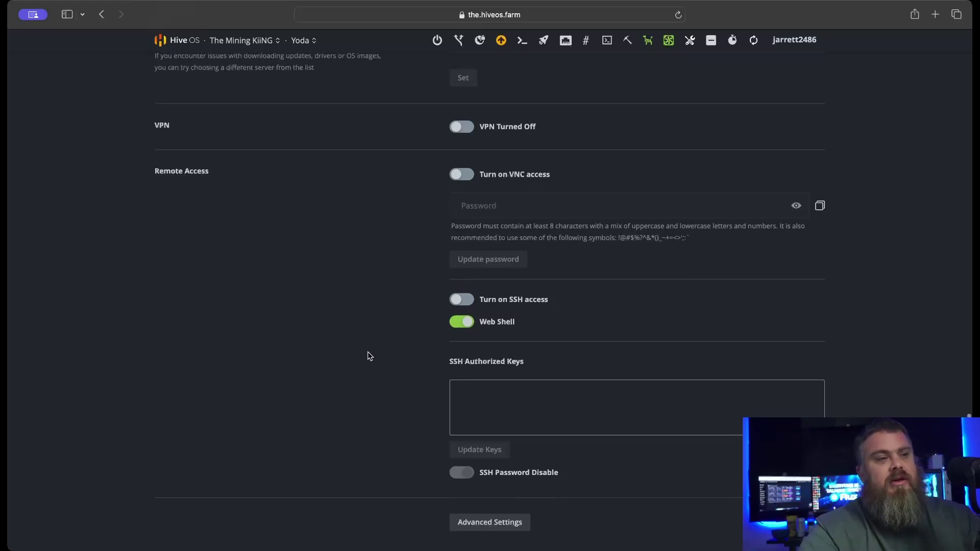
pyautogui.scroll(-3, 369, 356)
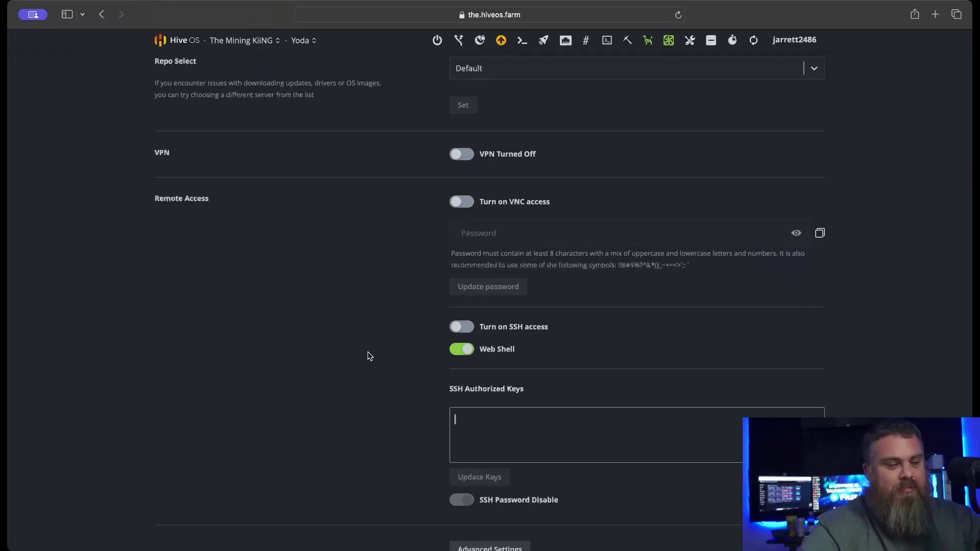
pyautogui.scroll(1, 370, 356)
pyautogui.scroll(-2, 370, 356)
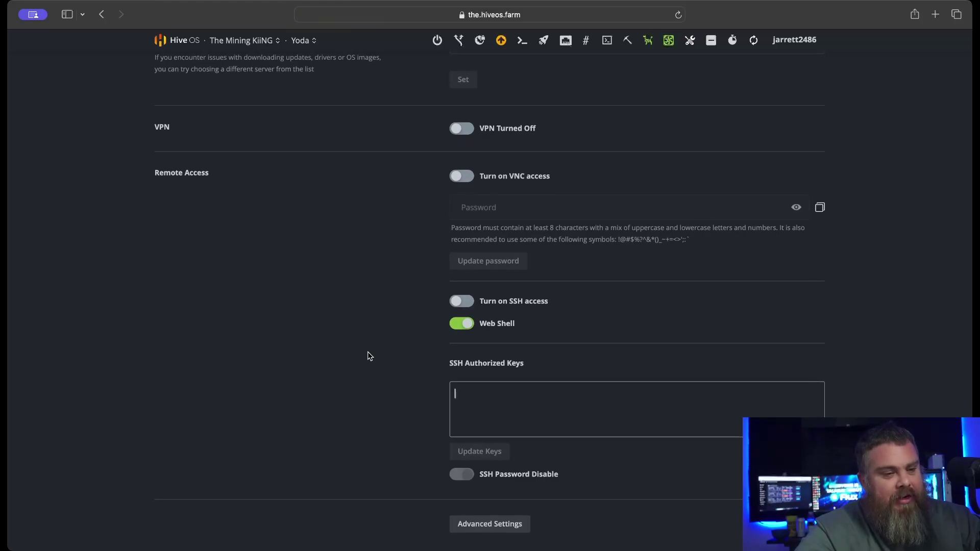
pyautogui.scroll(-1, 369, 356)
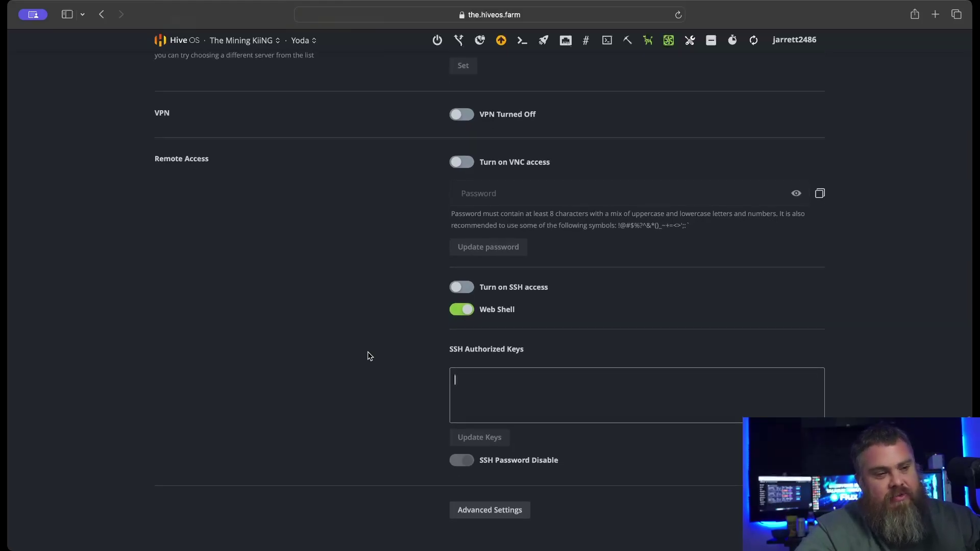
pyautogui.scroll(1, 369, 356)
pyautogui.scroll(2, 369, 357)
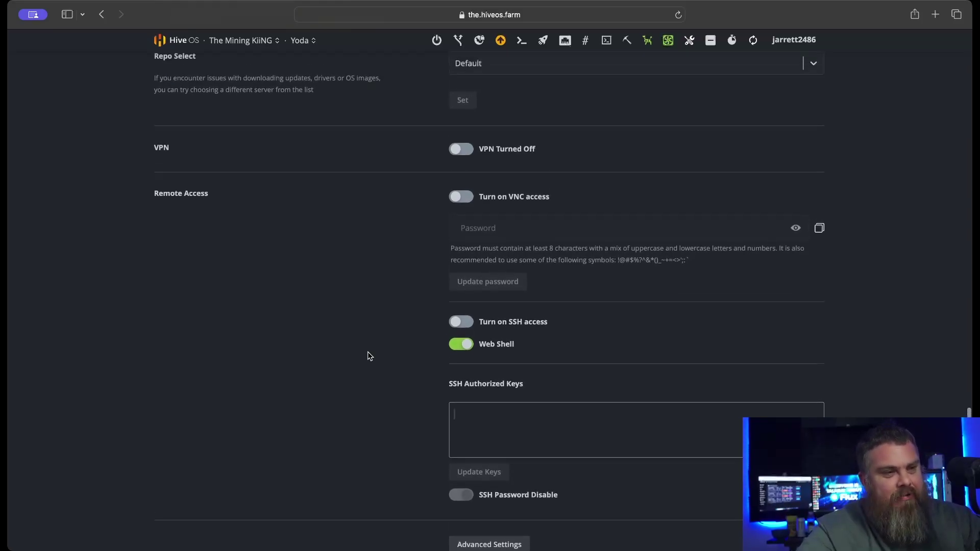
pyautogui.scroll(3, 370, 356)
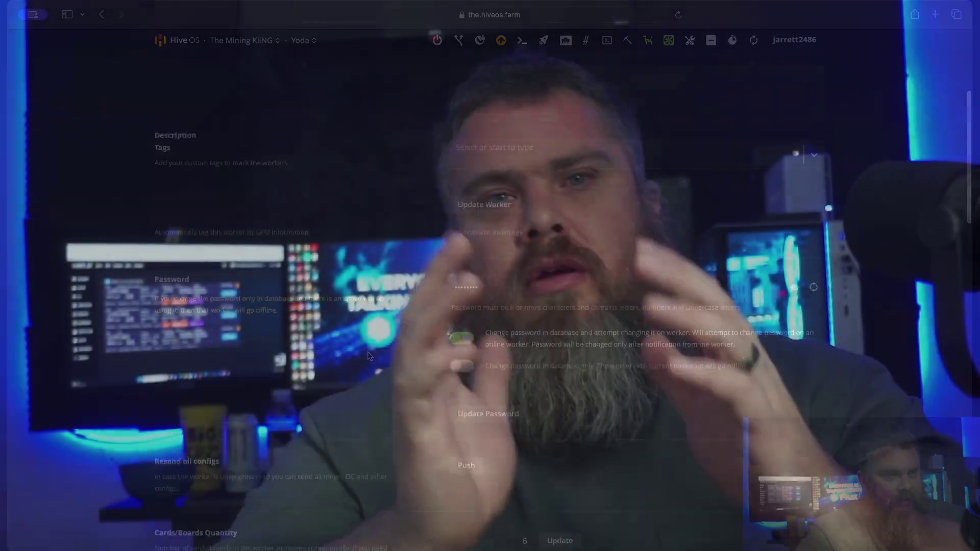